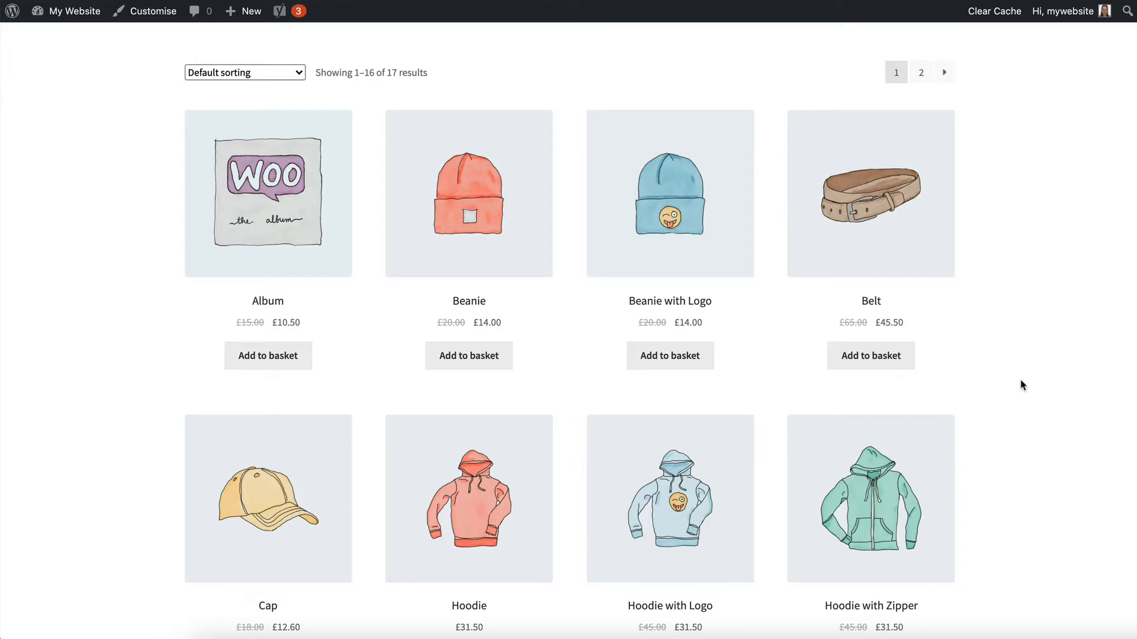
- Open the Hoodie product page, set Color to Blue and Logo to Yes, and add it to the basket
scroll(1021, 384, down, 5)
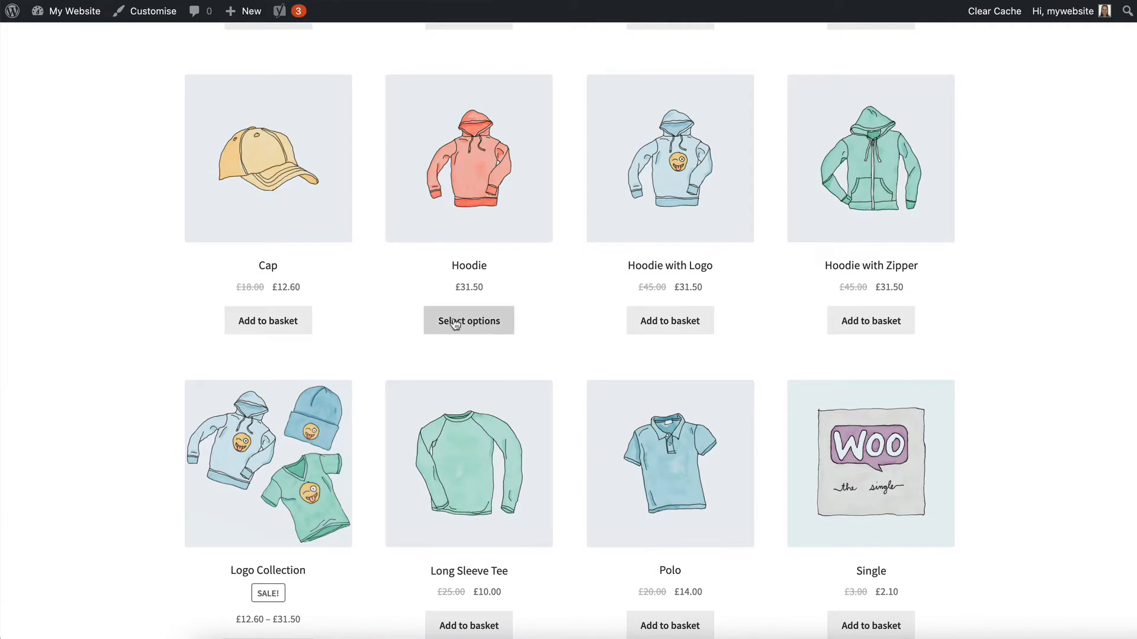
click(477, 329)
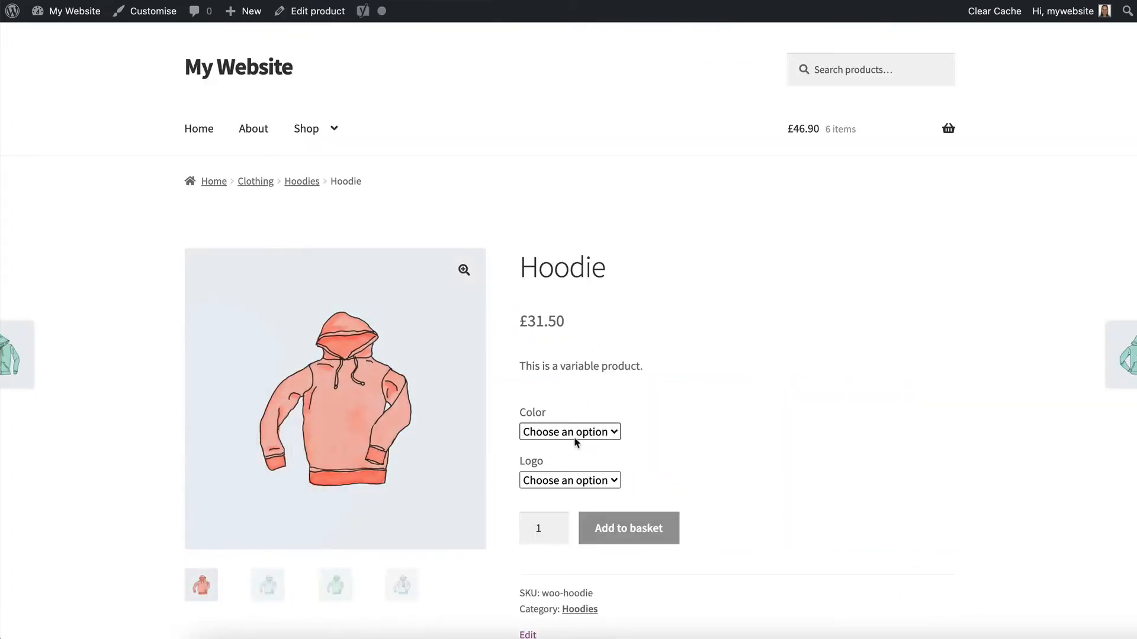
click(569, 434)
click(565, 453)
click(561, 482)
click(563, 499)
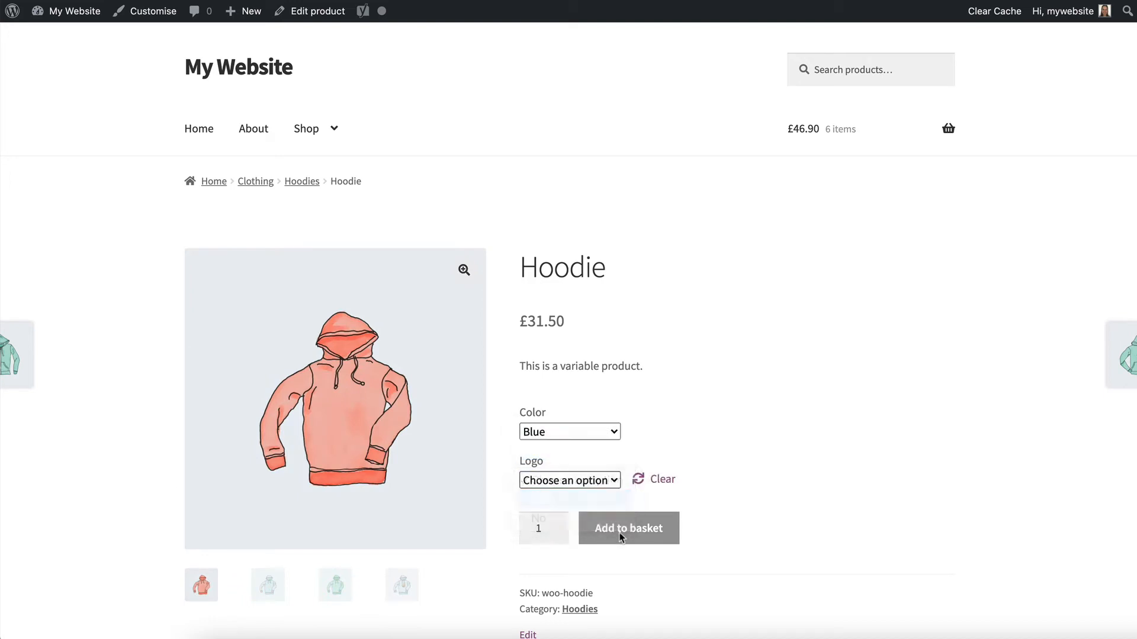
scroll(636, 615, down, 3)
click(631, 516)
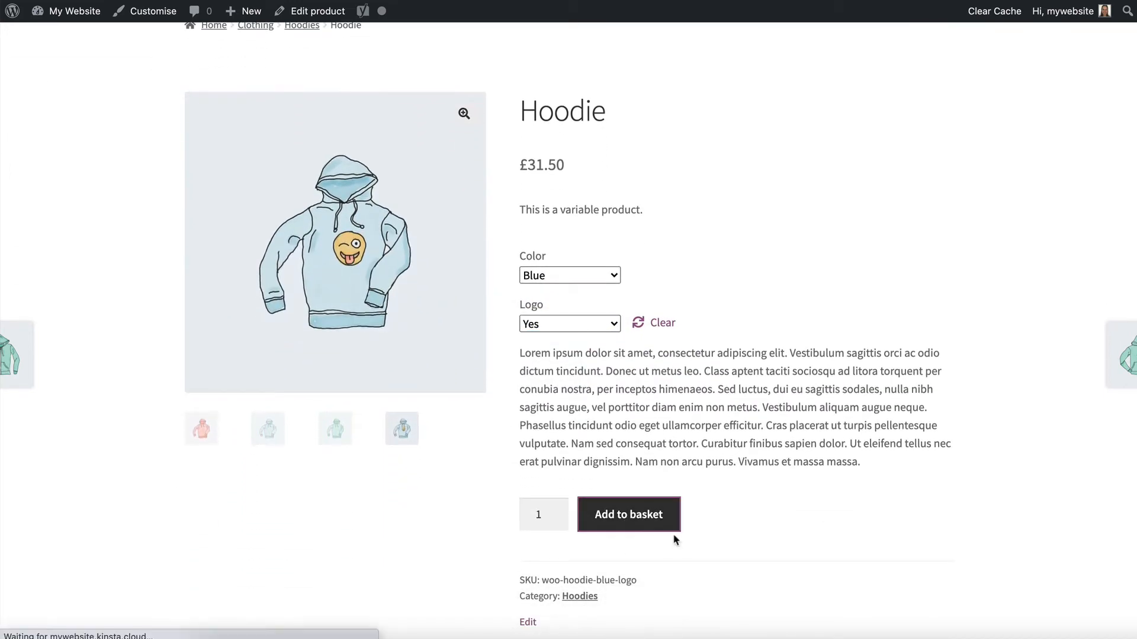
- Return to the main shop page and add the Belt to the basket
click(307, 128)
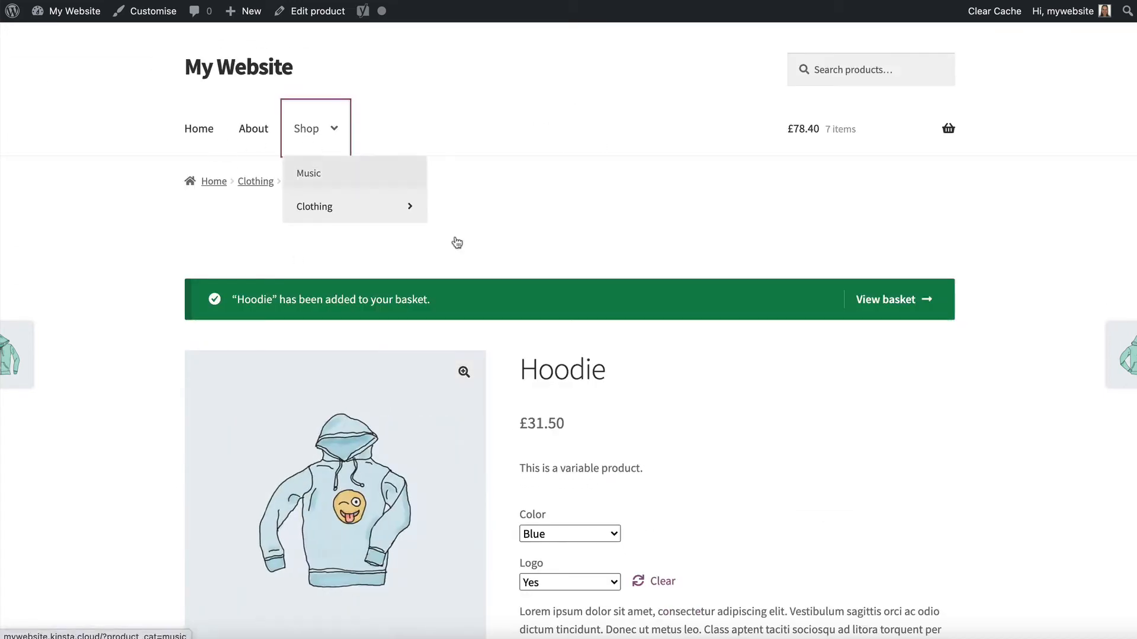
scroll(622, 422, down, 5)
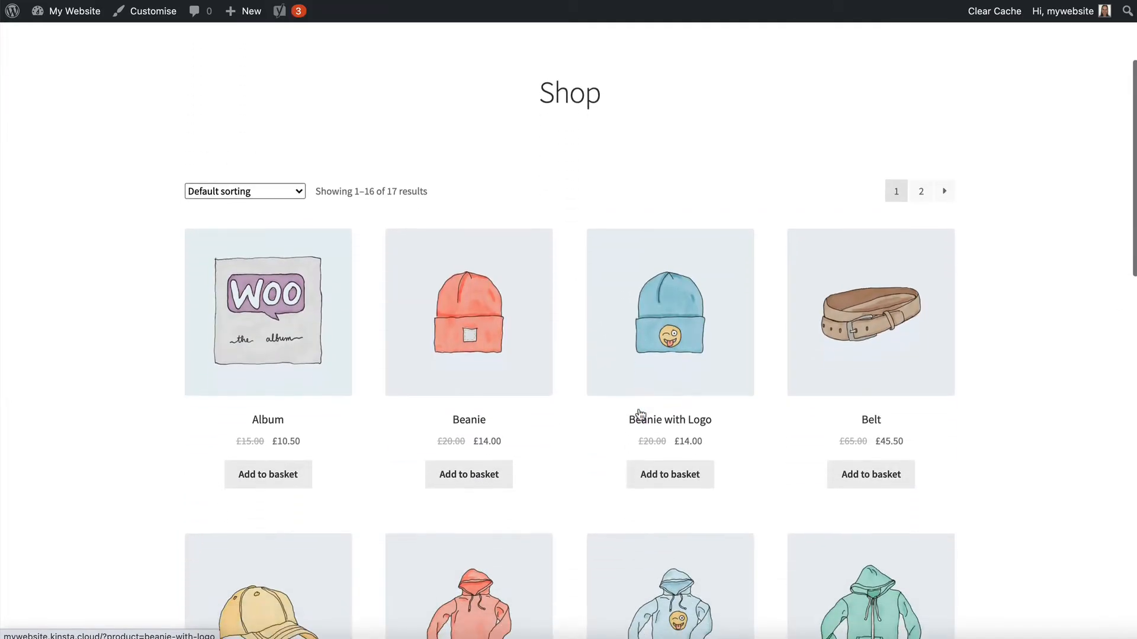
scroll(638, 415, down, 1)
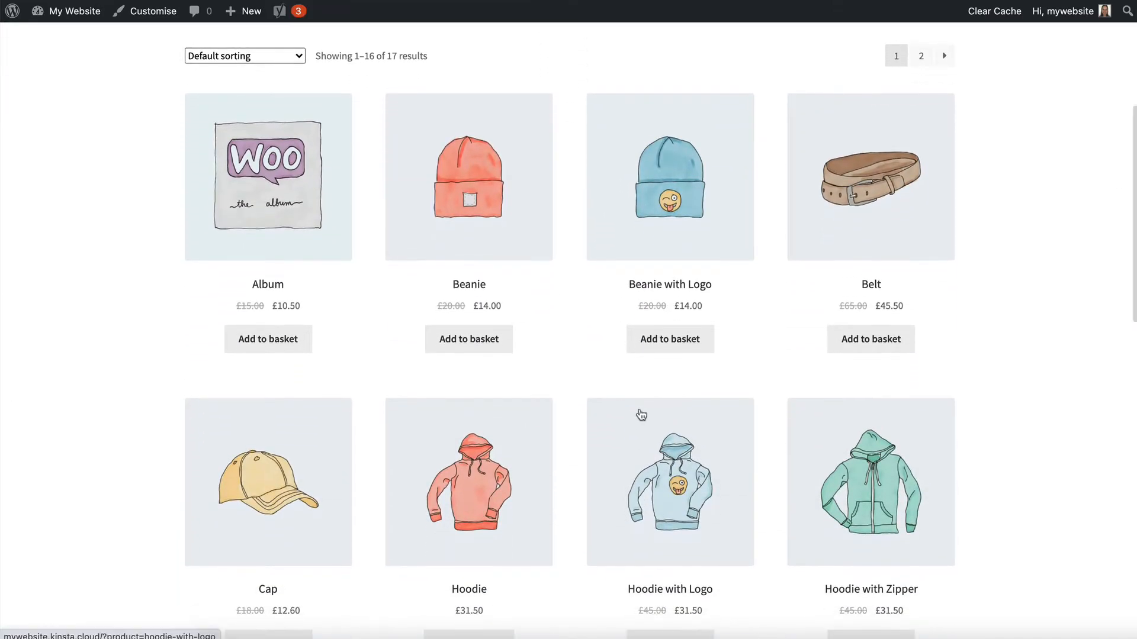
click(876, 351)
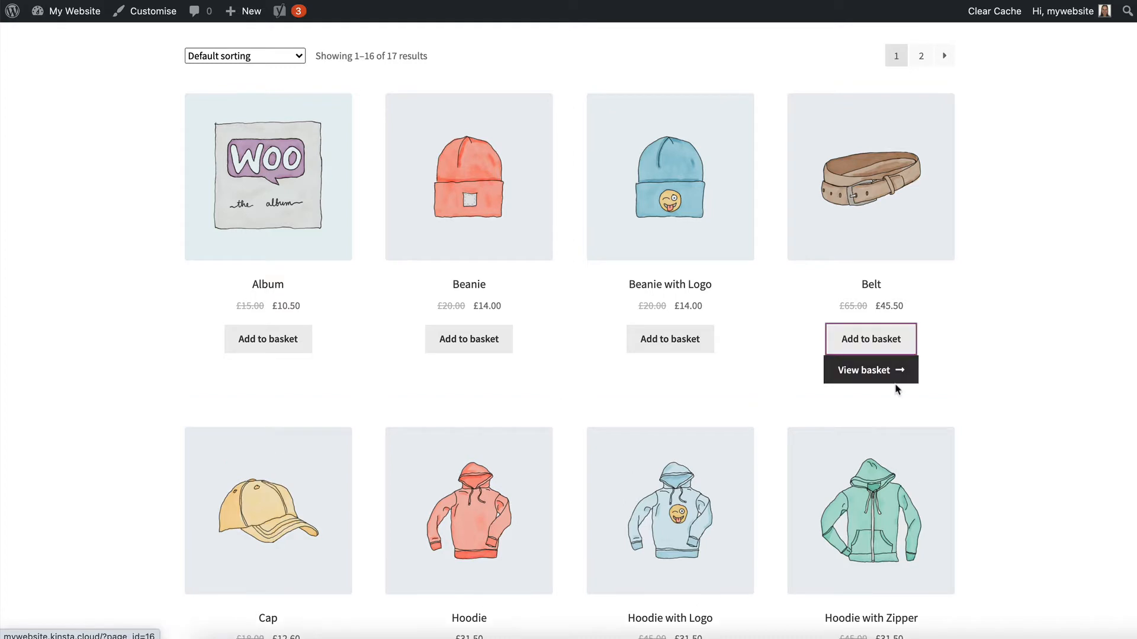
scroll(894, 391, down, 1)
scroll(894, 392, down, 3)
scroll(892, 386, up, 4)
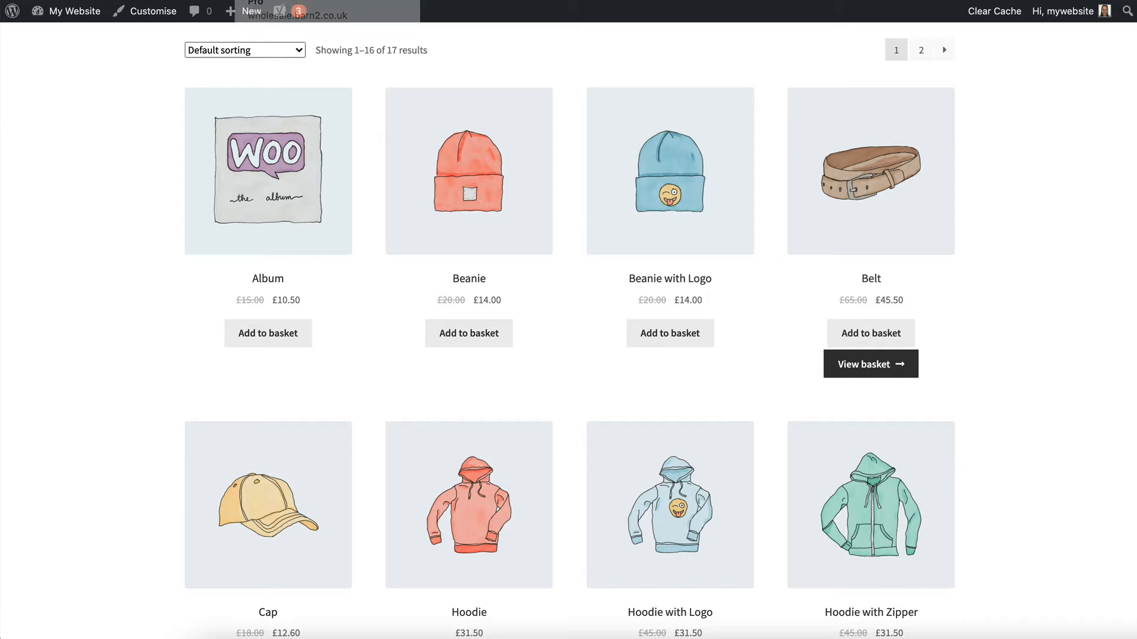
- Switch to the WooCommerce Wholesale Pro demo and examine the product table on the Wholesale Store page
click(330, 0)
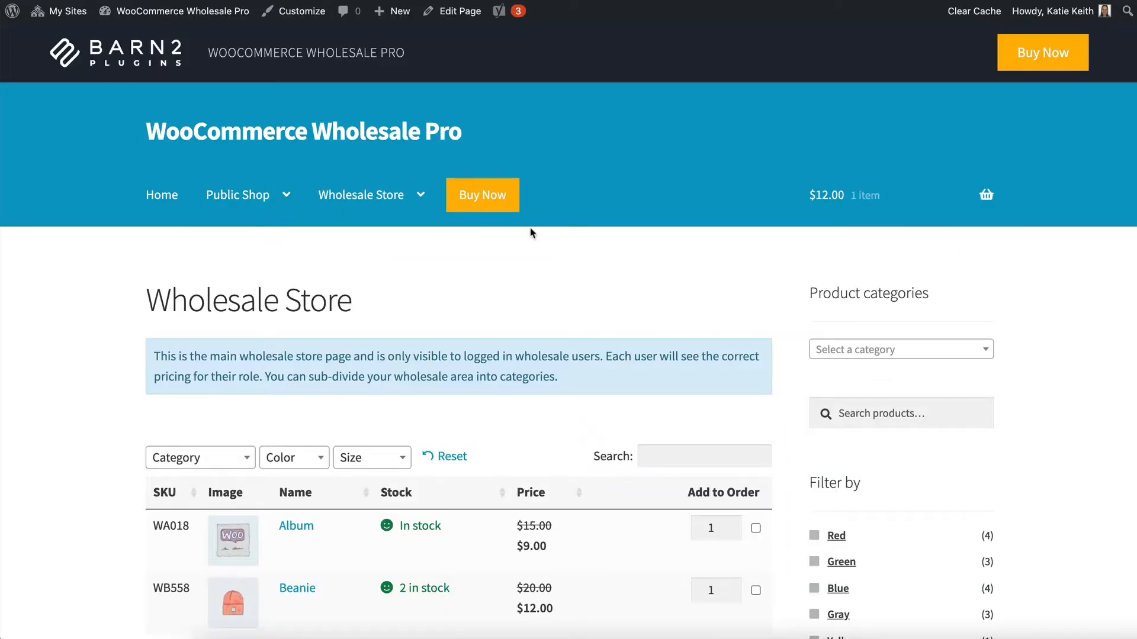
scroll(524, 236, down, 1)
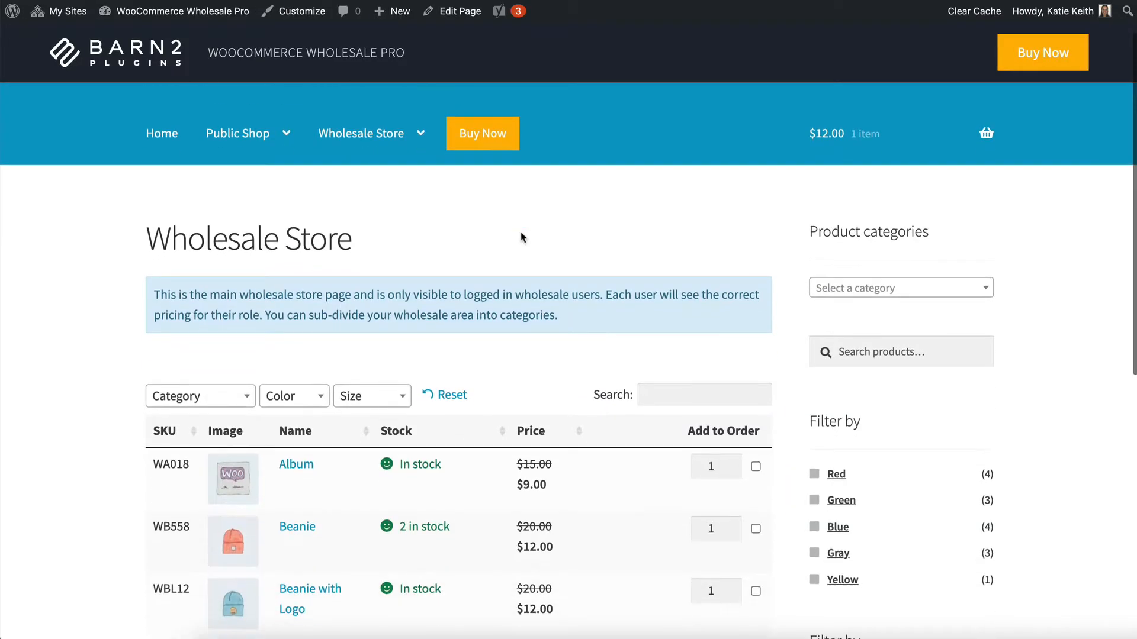
scroll(521, 237, down, 2)
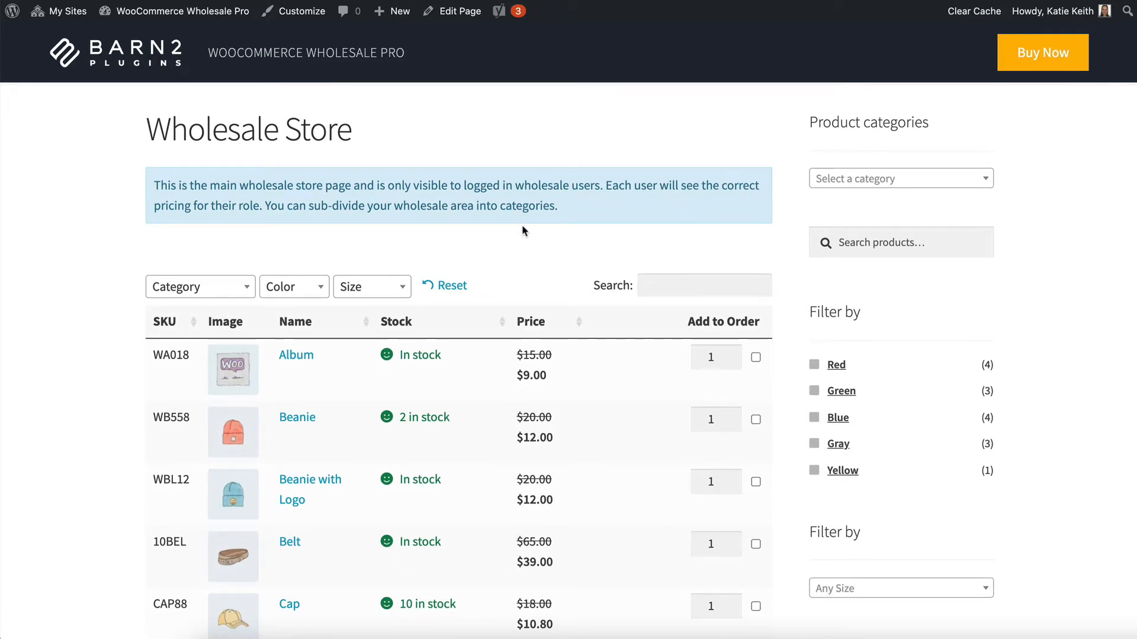
scroll(522, 230, down, 1)
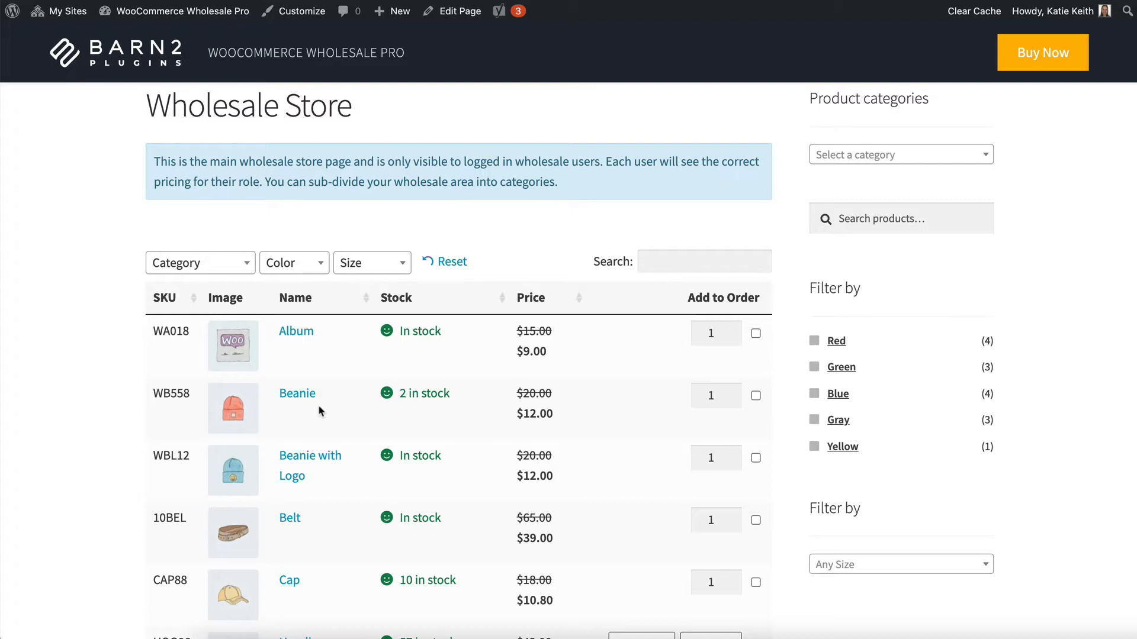
scroll(318, 409, down, 6)
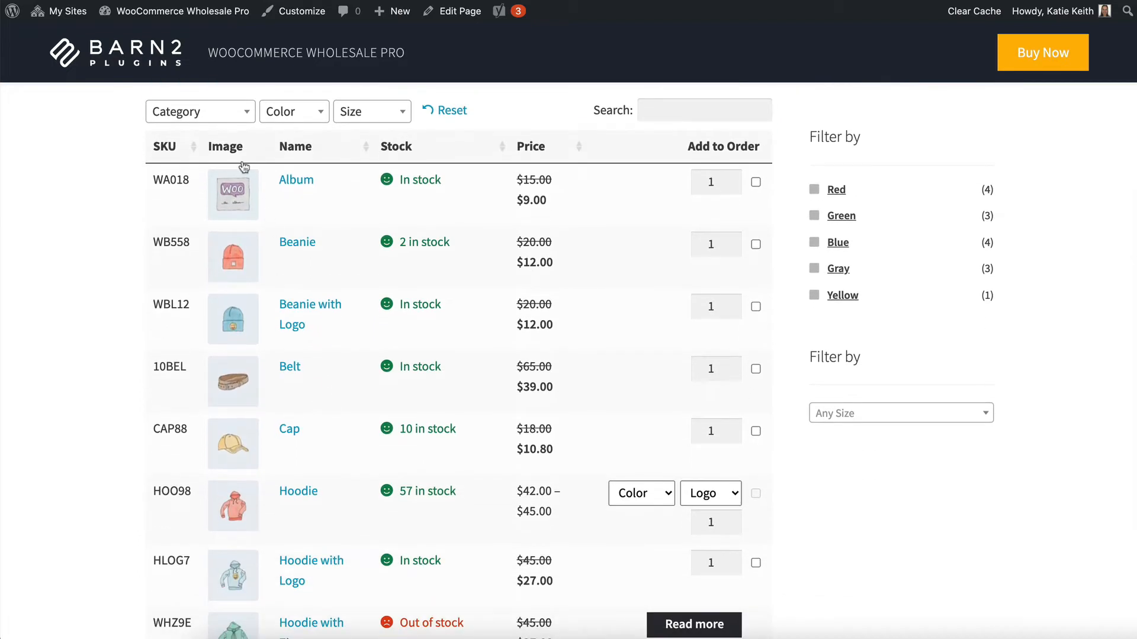
- Filter the wholesale product table by the Accessories category, and reset the filter
click(222, 118)
click(211, 188)
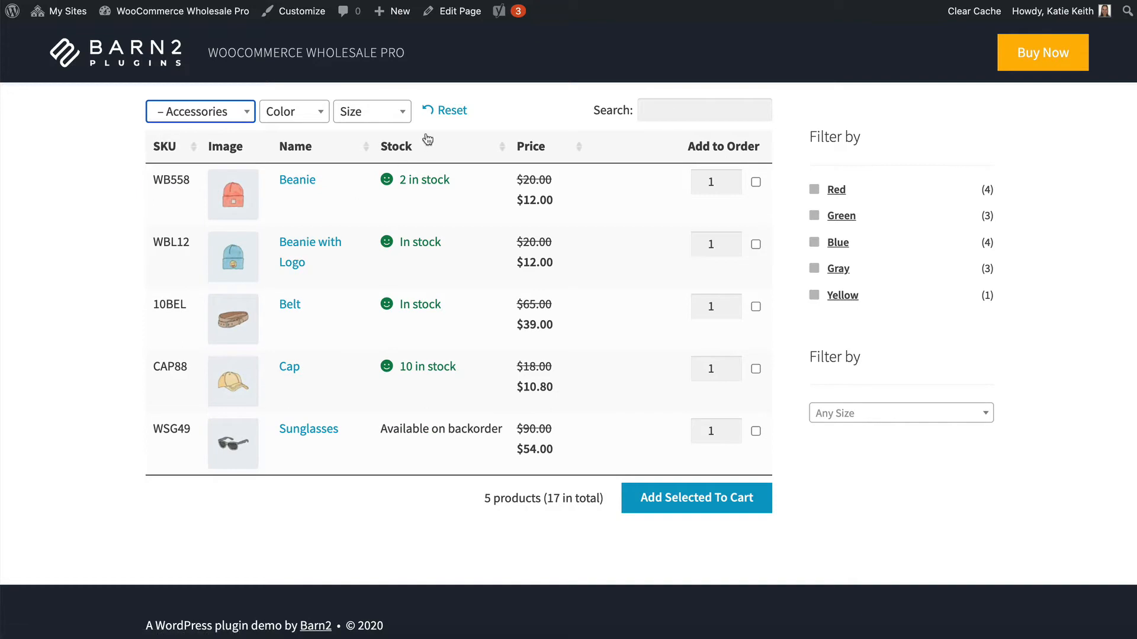
click(444, 111)
- Filter the wholesale product table by the color Green, and reset the filter
click(292, 111)
click(286, 190)
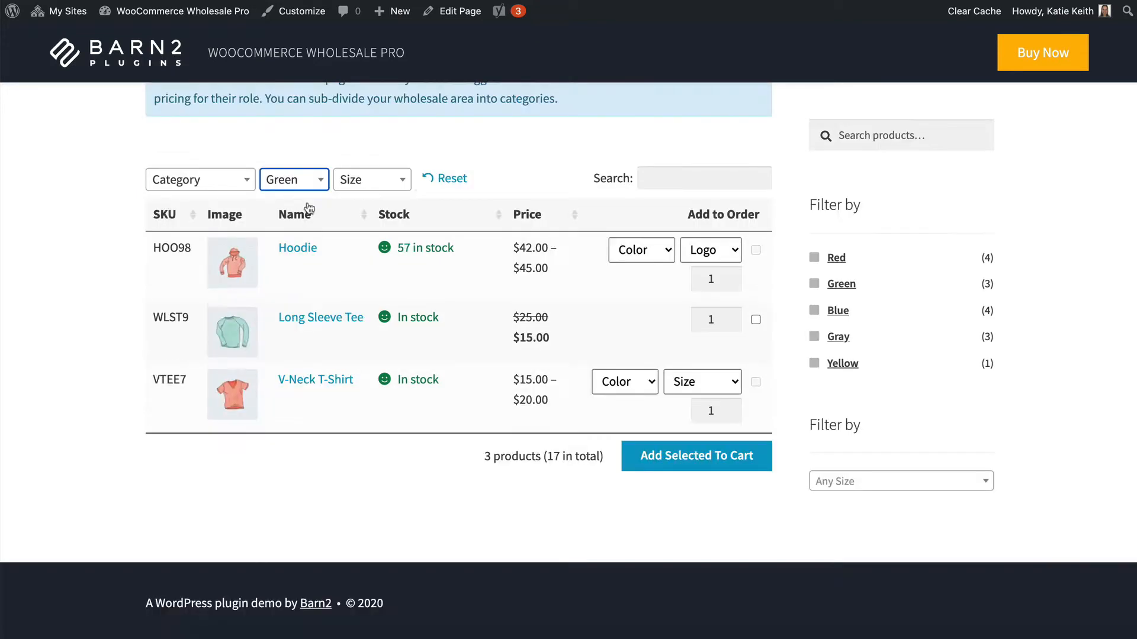
click(449, 180)
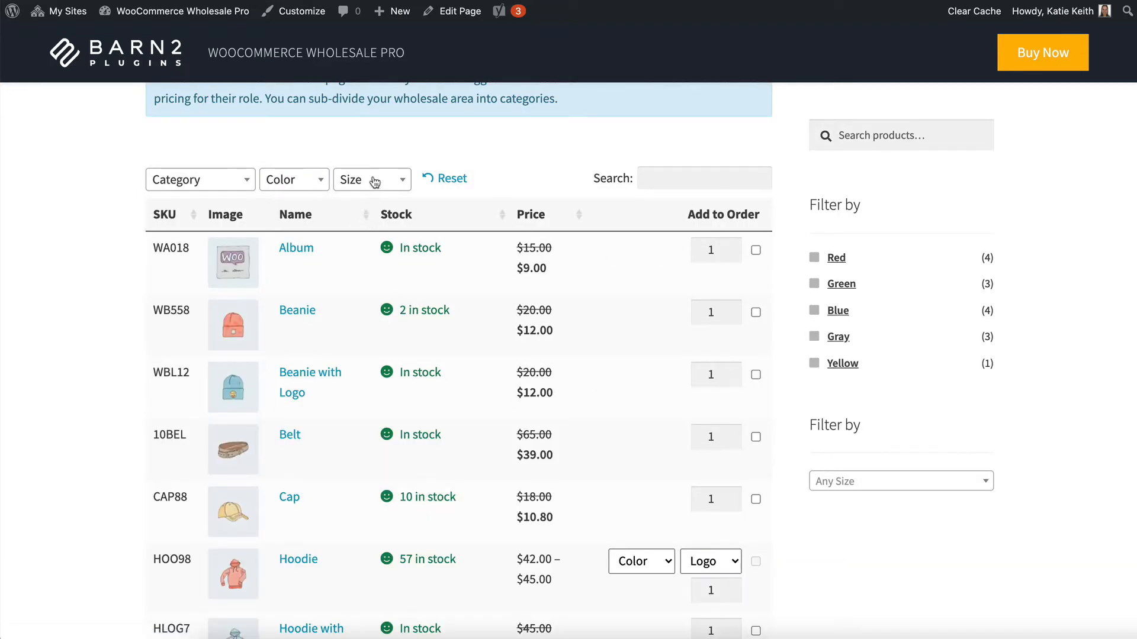
- Filter the wholesale product table by one of the sizes, and reset the filter
click(374, 182)
click(359, 228)
click(443, 179)
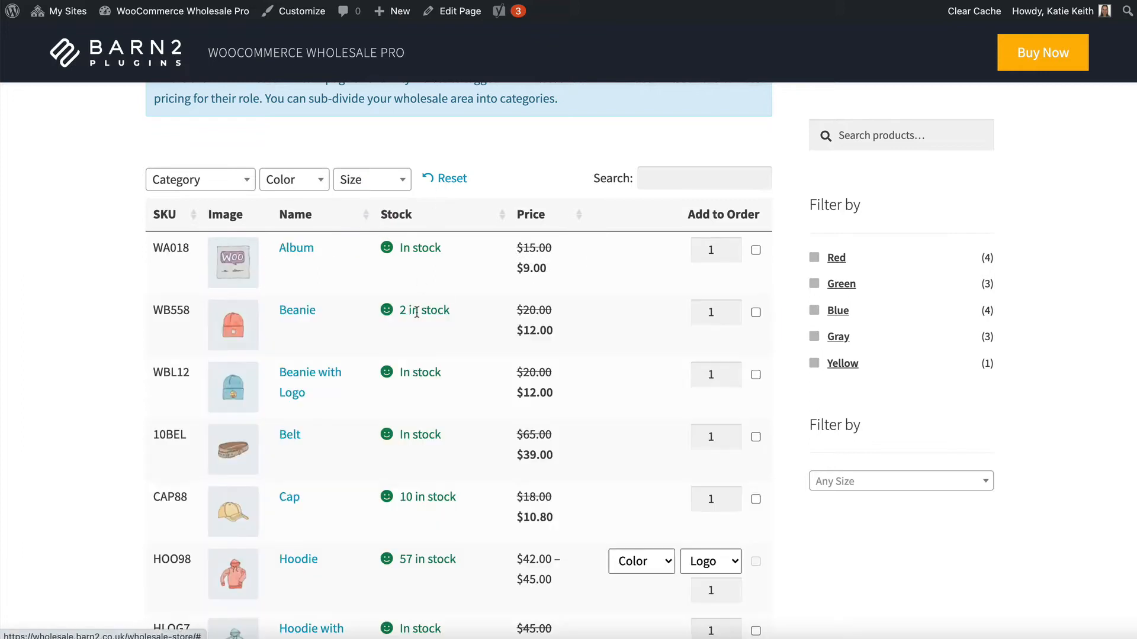
- Set the Album's order quantity to 3 in the wholesale product table
scroll(386, 339, down, 2)
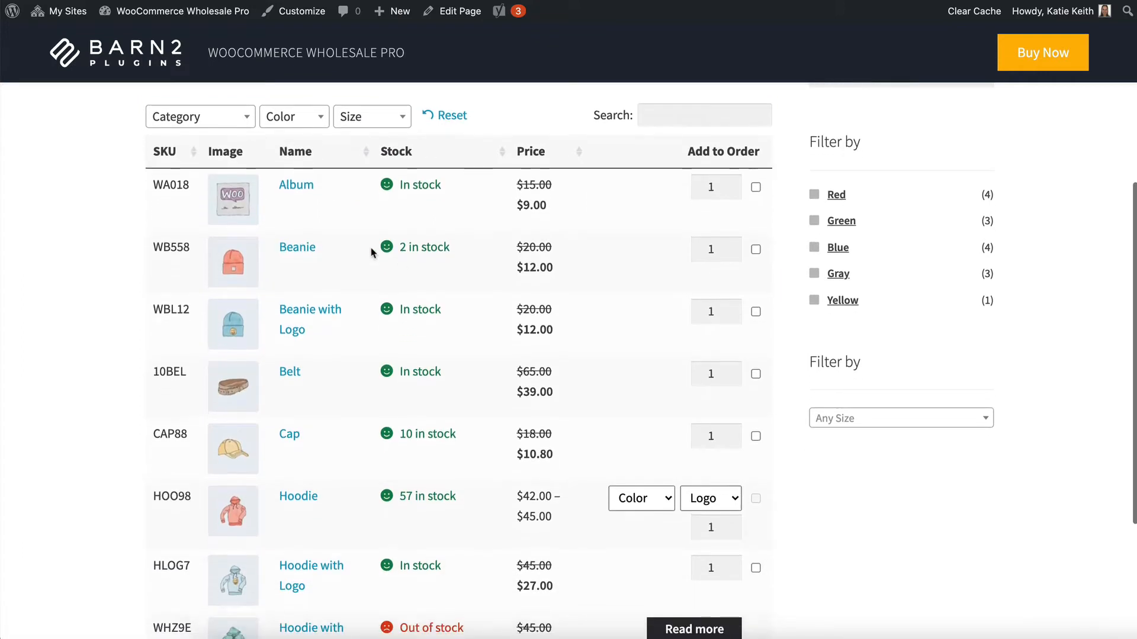
click(735, 185)
click(734, 184)
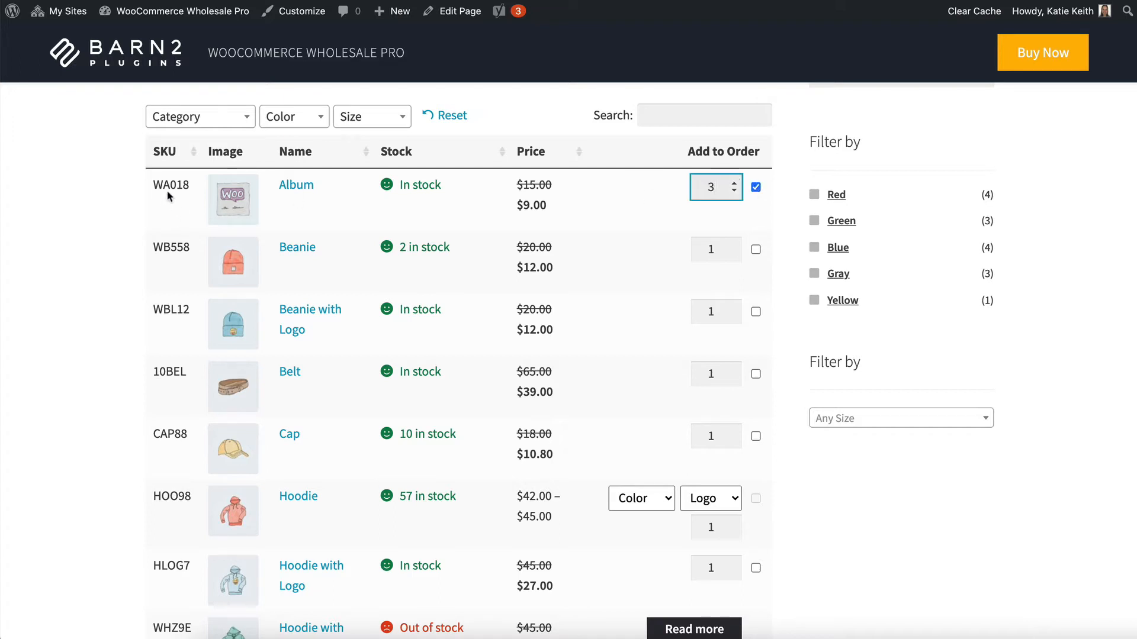
- Find the Beanie by its SKU wb558 and add it to the cart together with the selected Albums
click(667, 116)
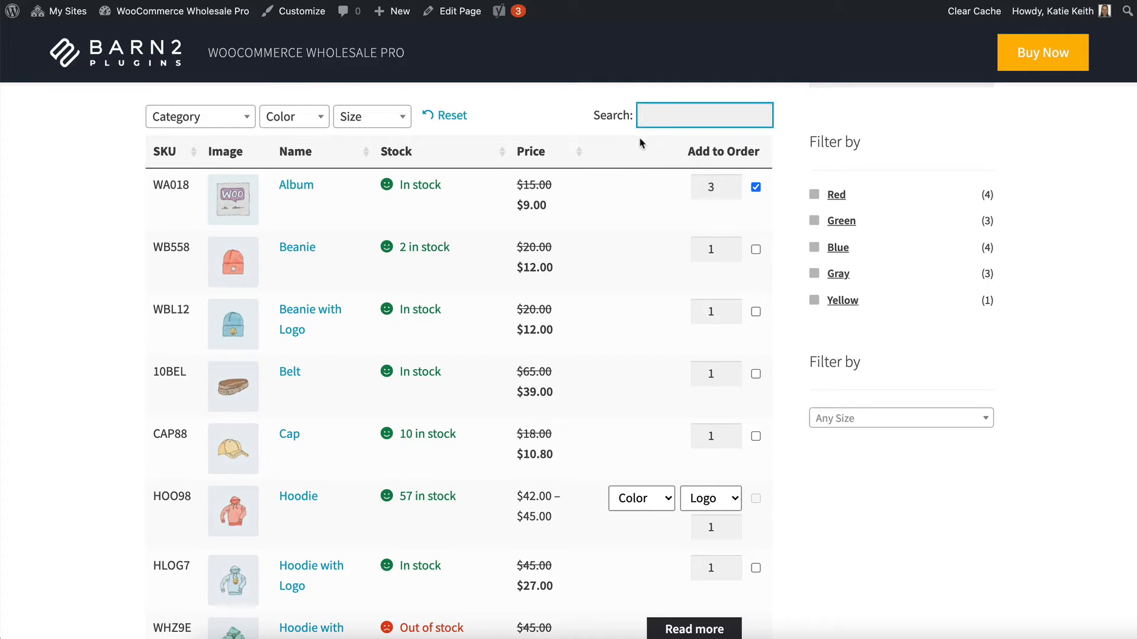
text(wb558)
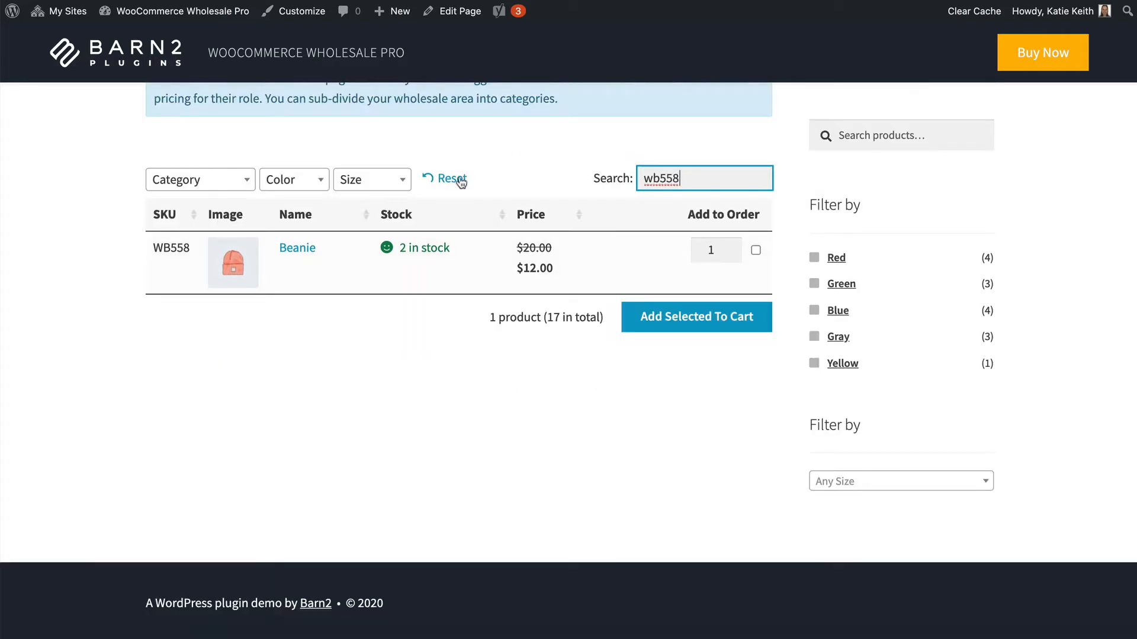
click(760, 251)
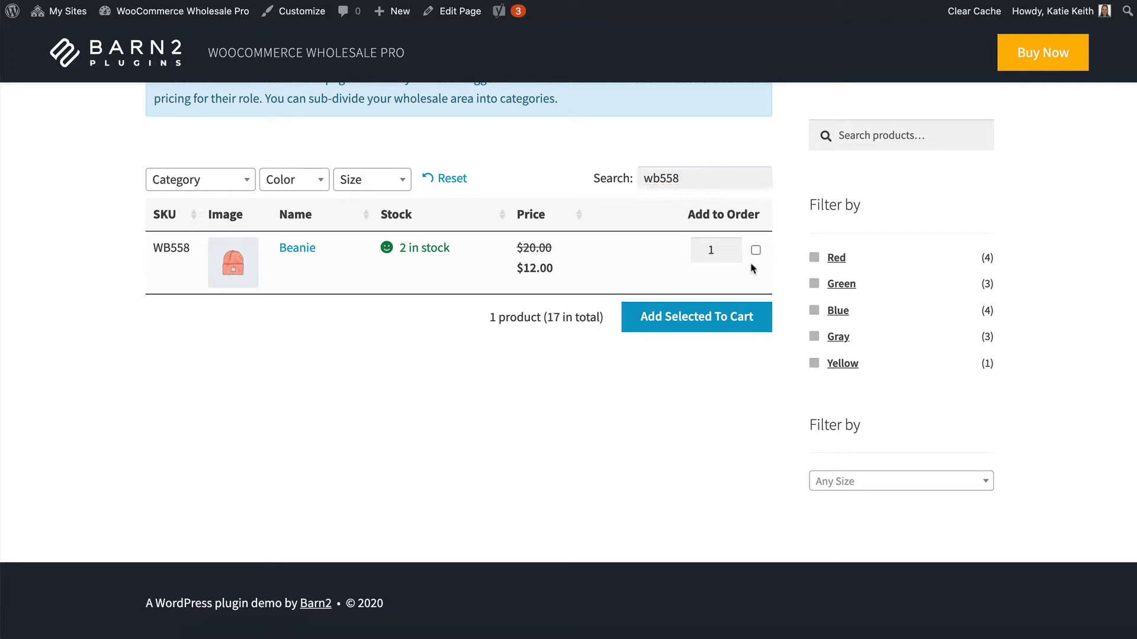
click(756, 251)
click(707, 319)
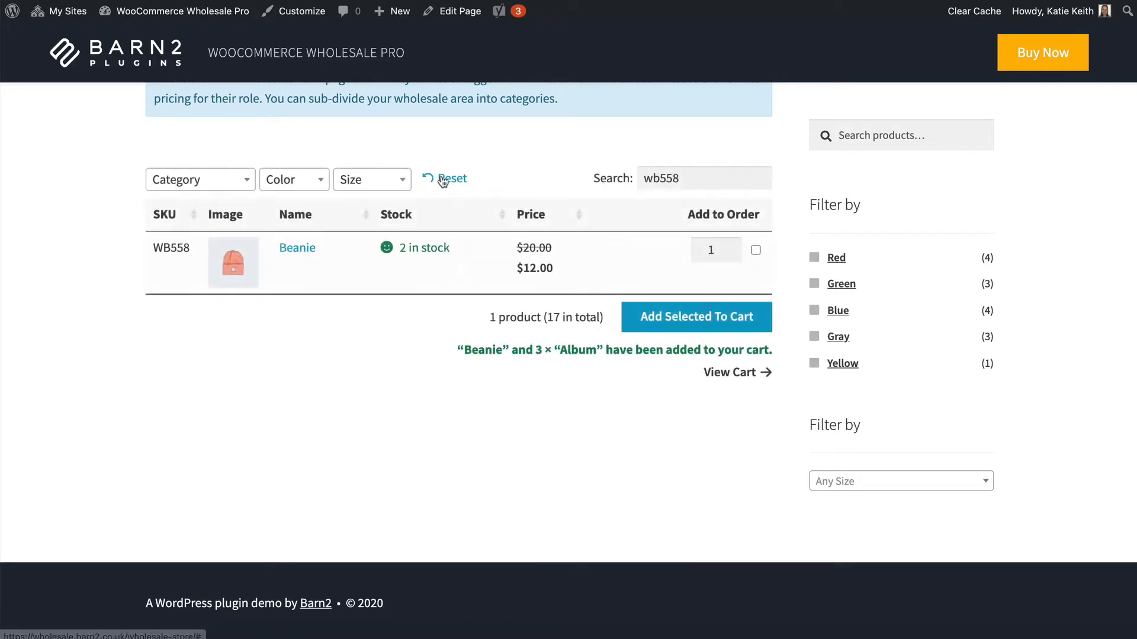
- Reset the search and add two Hoodies with Color Red and Logo No to the cart from the product table
click(442, 179)
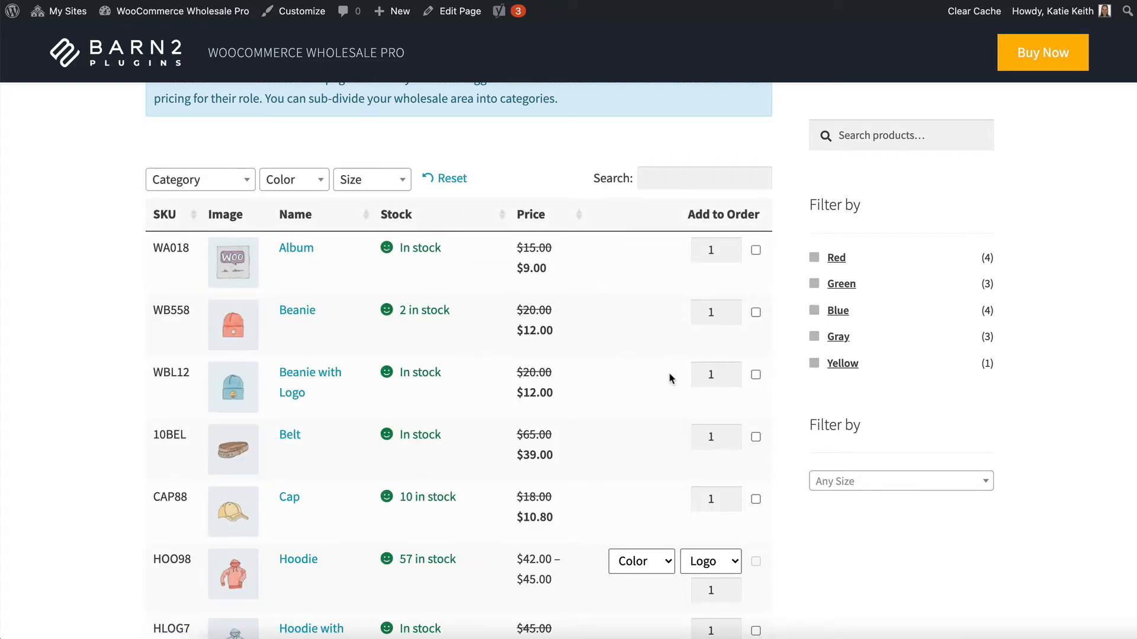
scroll(669, 372, down, 3)
click(658, 385)
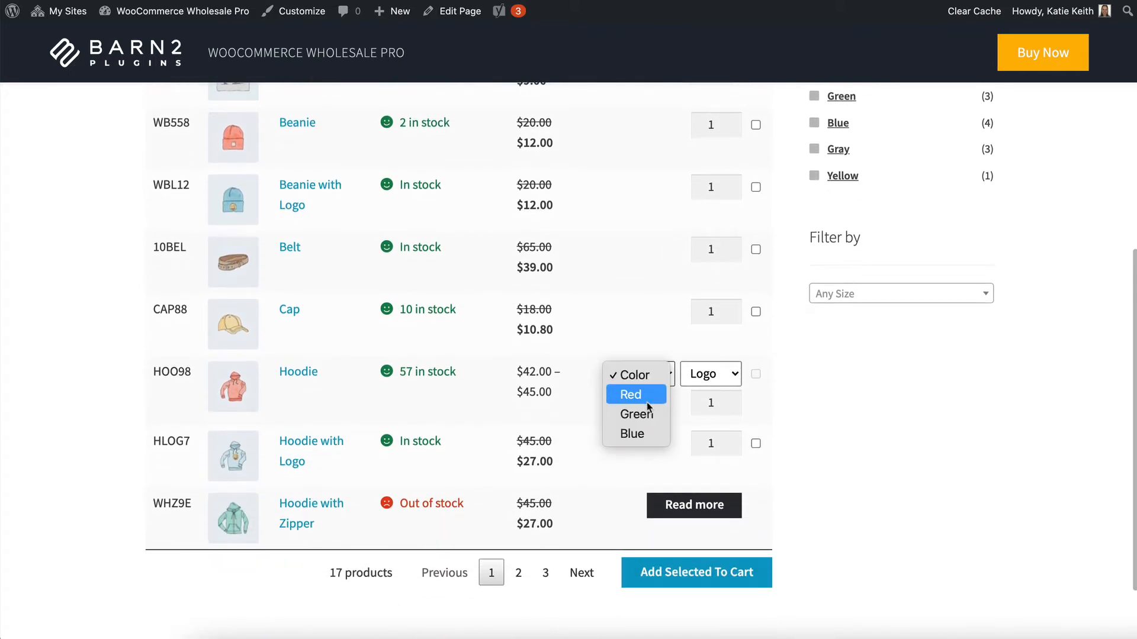
click(643, 391)
click(708, 374)
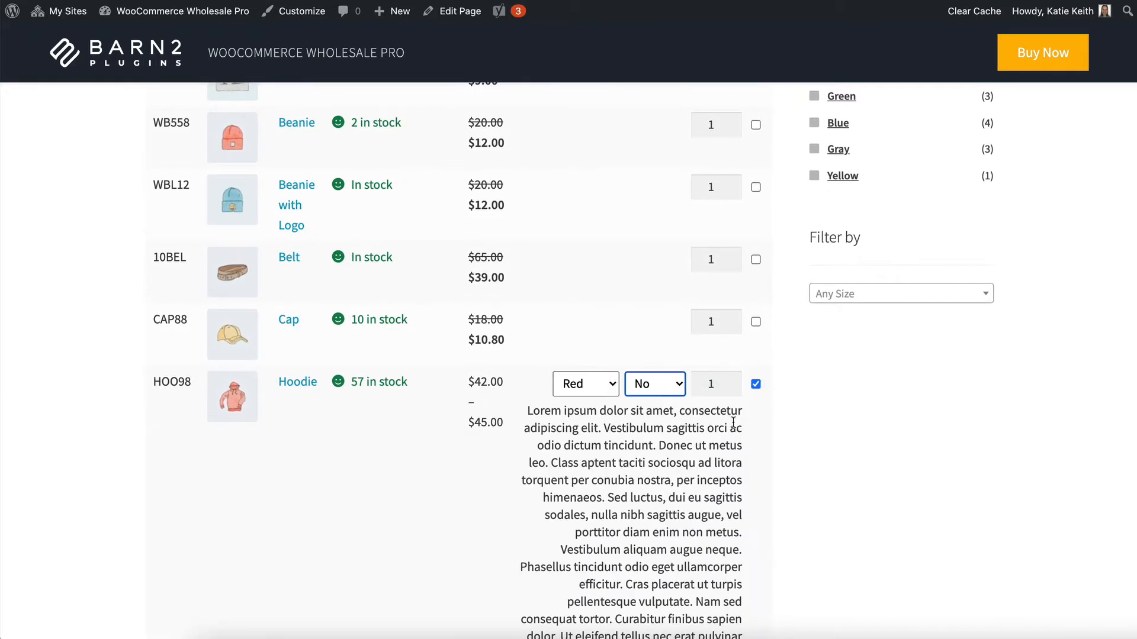
click(734, 381)
scroll(744, 455, down, 6)
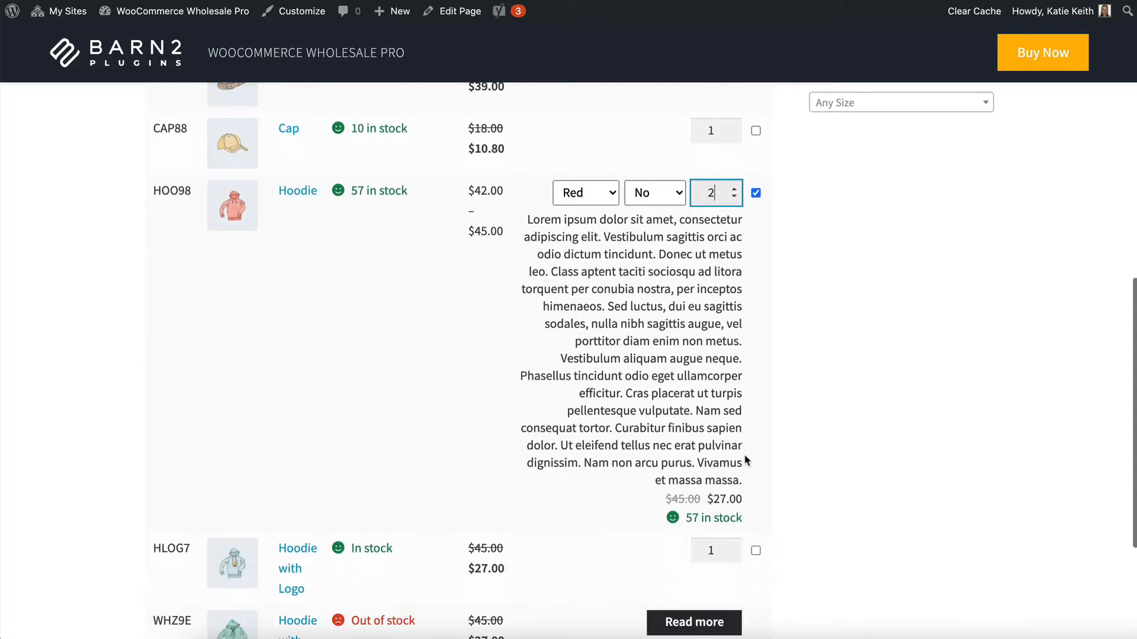
scroll(680, 355, up, 4)
scroll(635, 286, down, 1)
scroll(635, 286, down, 3)
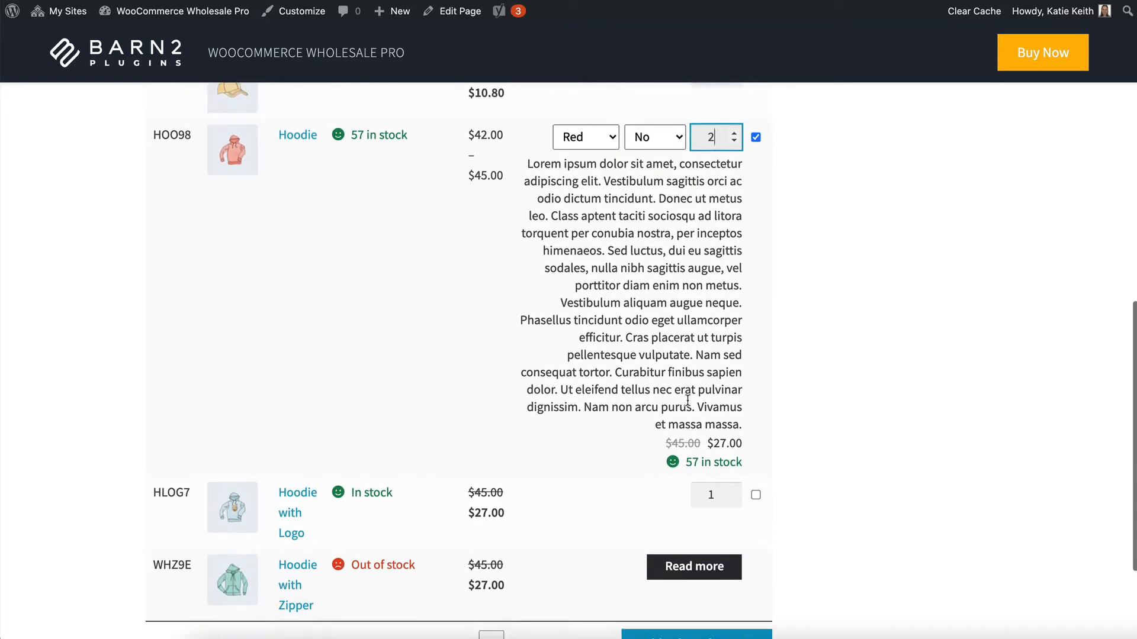
click(705, 509)
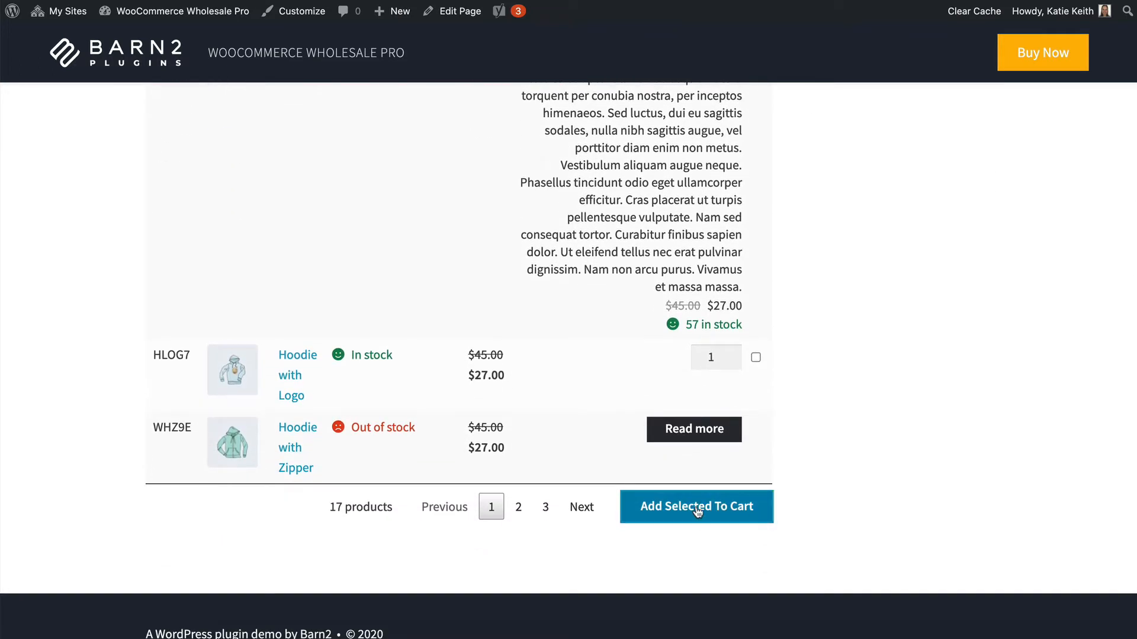
scroll(570, 376, up, 6)
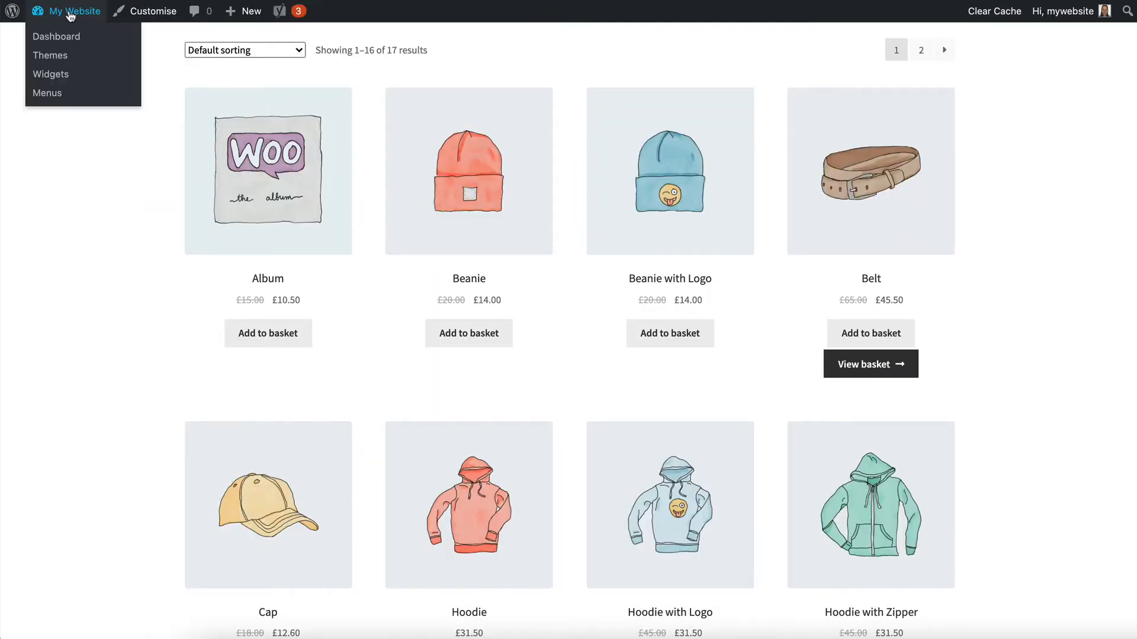
- Go to the My Website dashboard and open the upload form for adding a new plugin from a .zip file
click(70, 15)
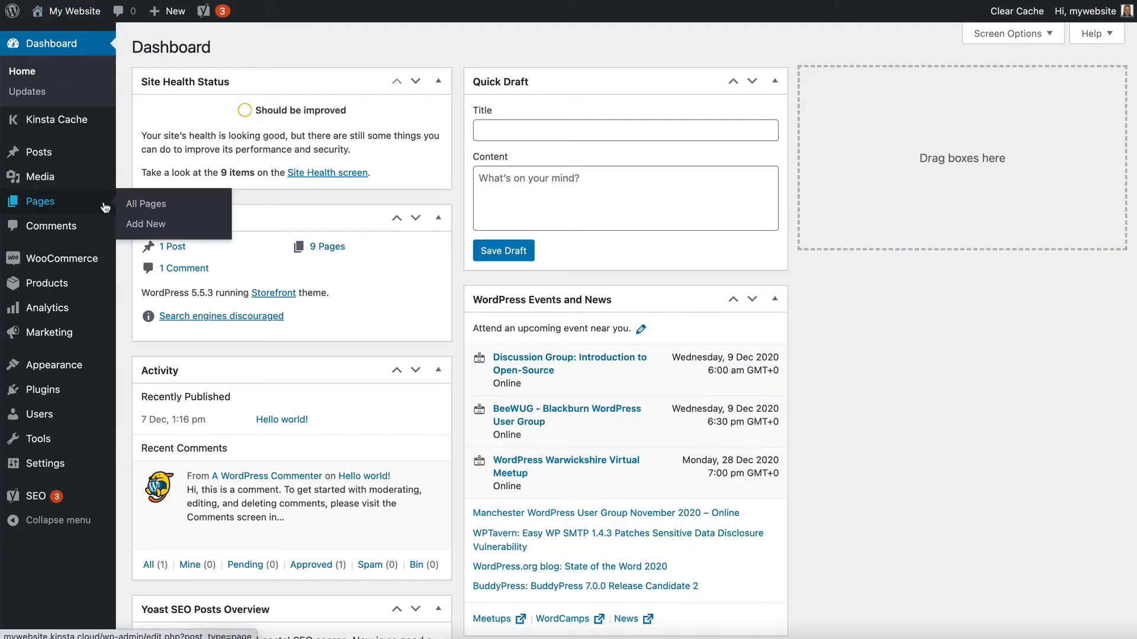
mouse_move(44, 394)
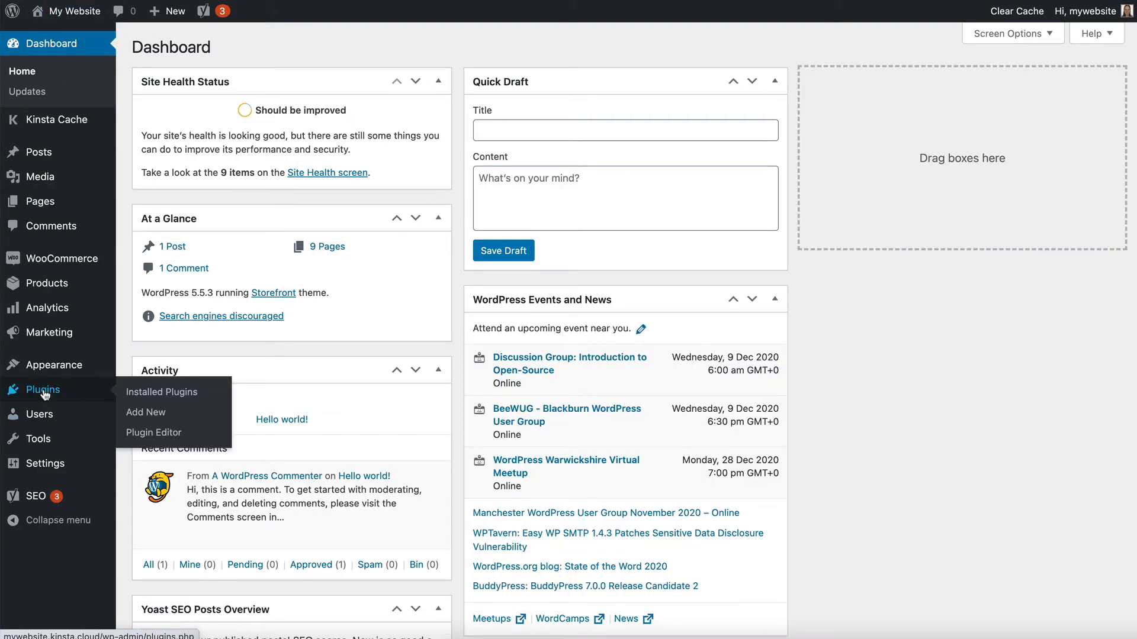
click(156, 417)
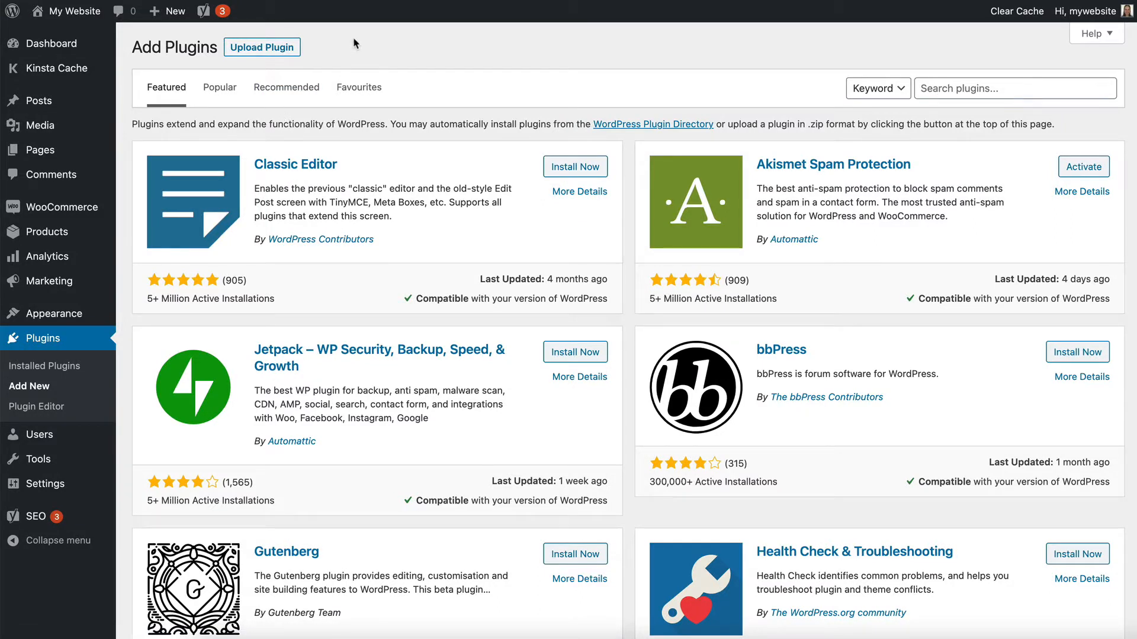
click(261, 52)
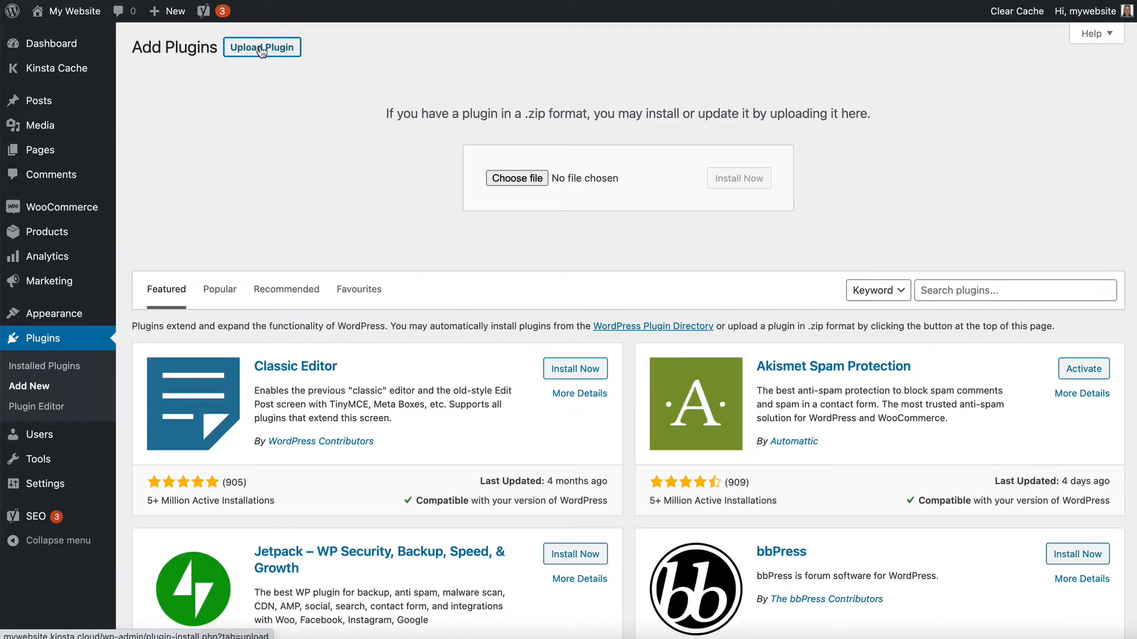
- Upload woocommerce-product-table (1).zip from Downloads, then install and activate the plugin
click(504, 178)
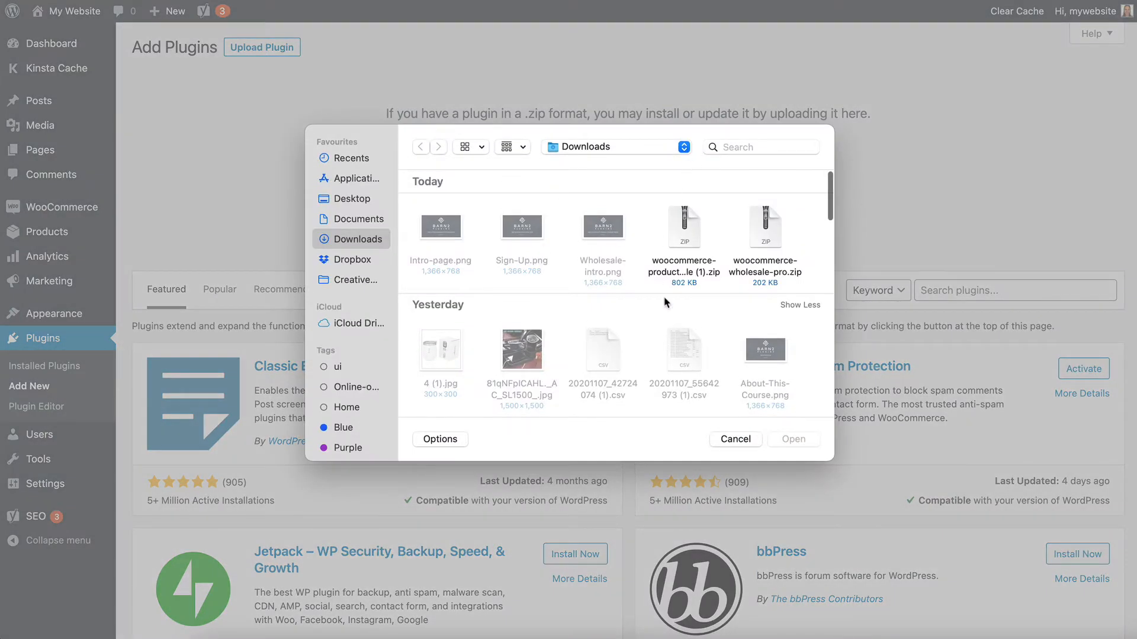
click(689, 237)
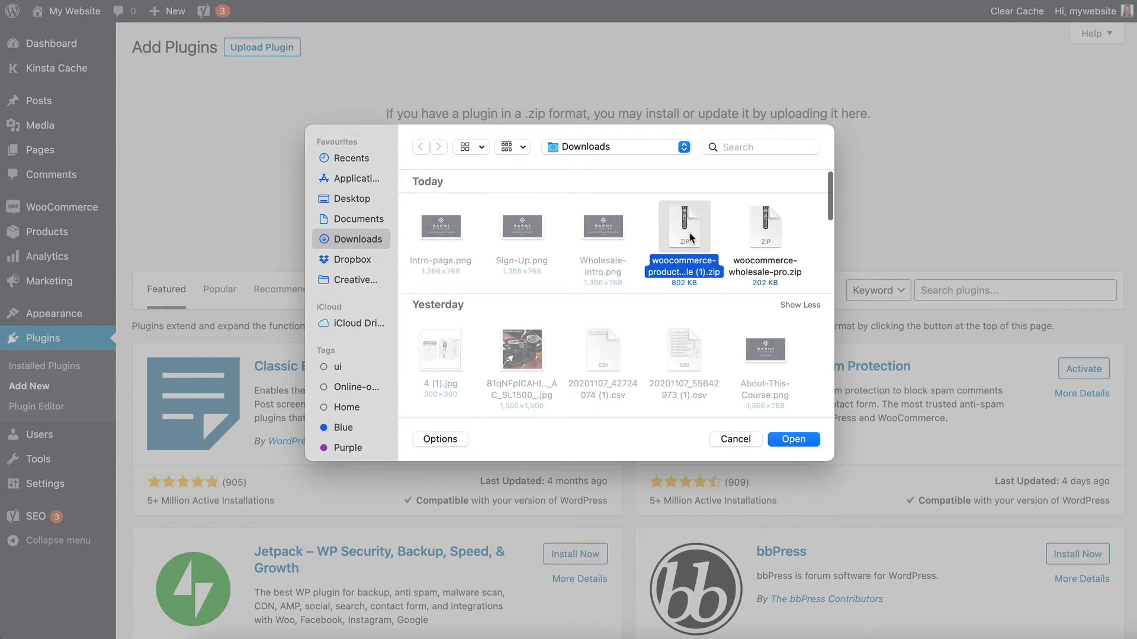
click(794, 439)
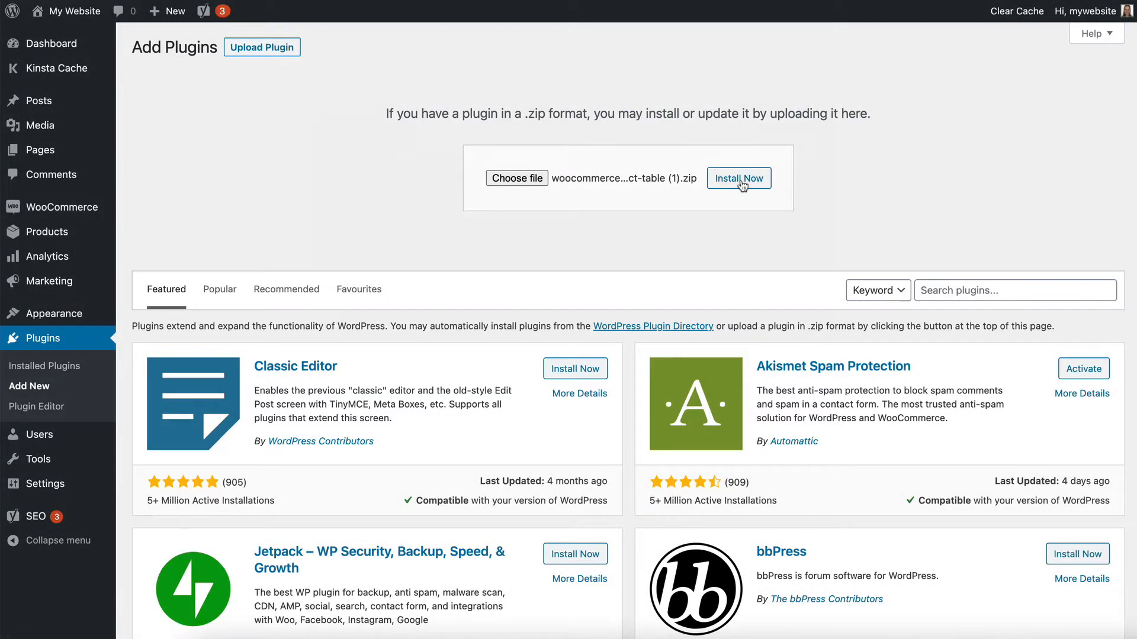
click(742, 184)
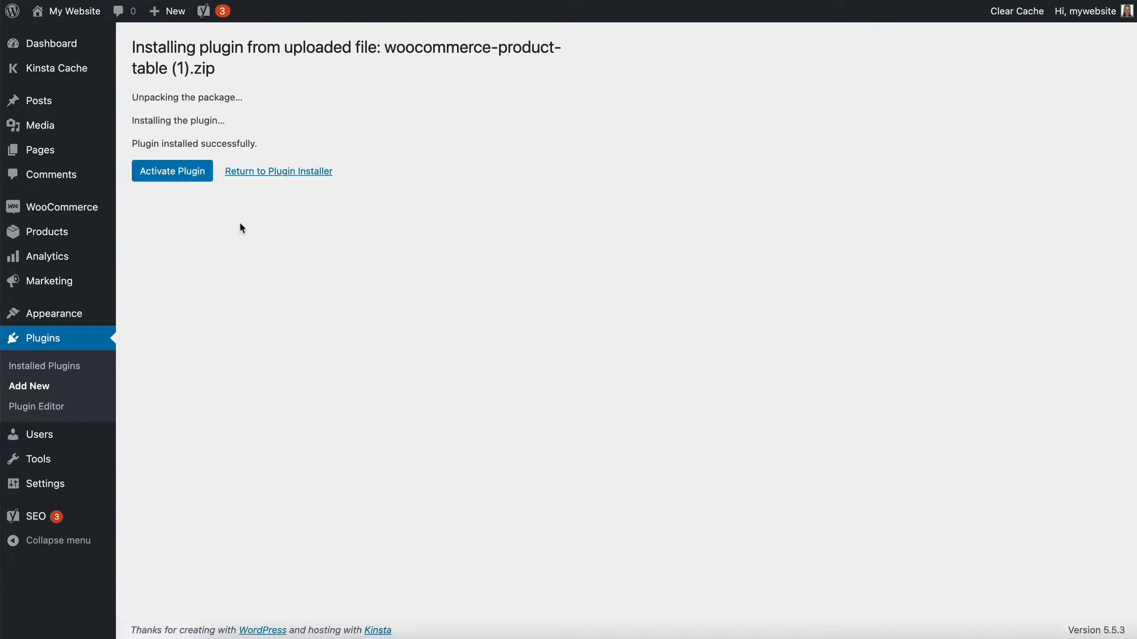
click(172, 174)
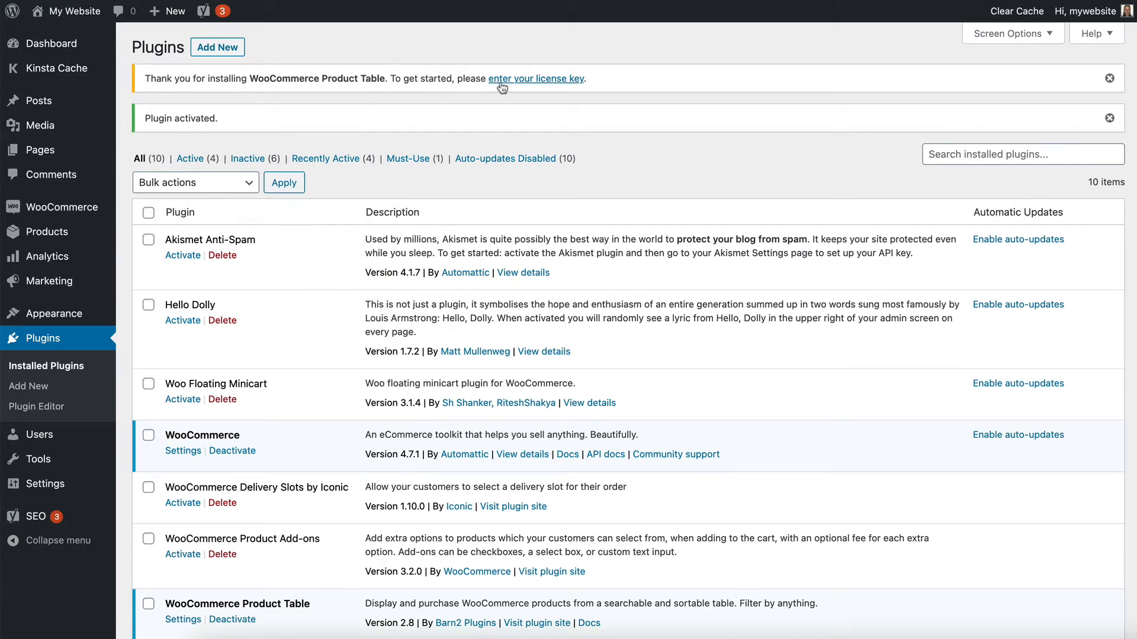
- Open the WooCommerce Product Table license settings, paste the license key and activate it
click(546, 80)
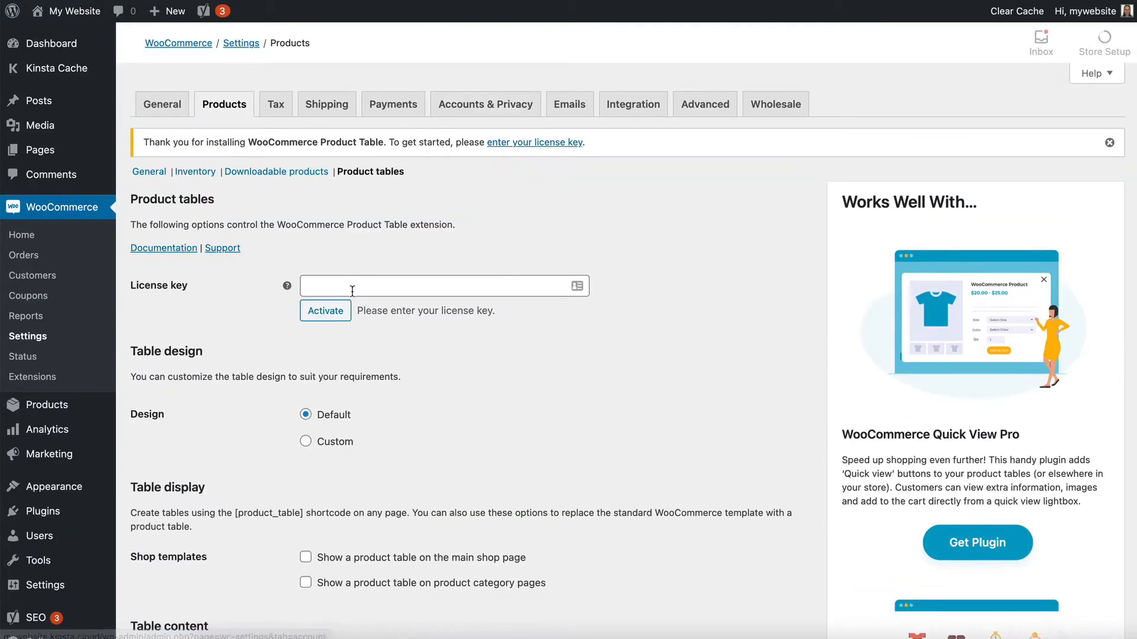
click(350, 288)
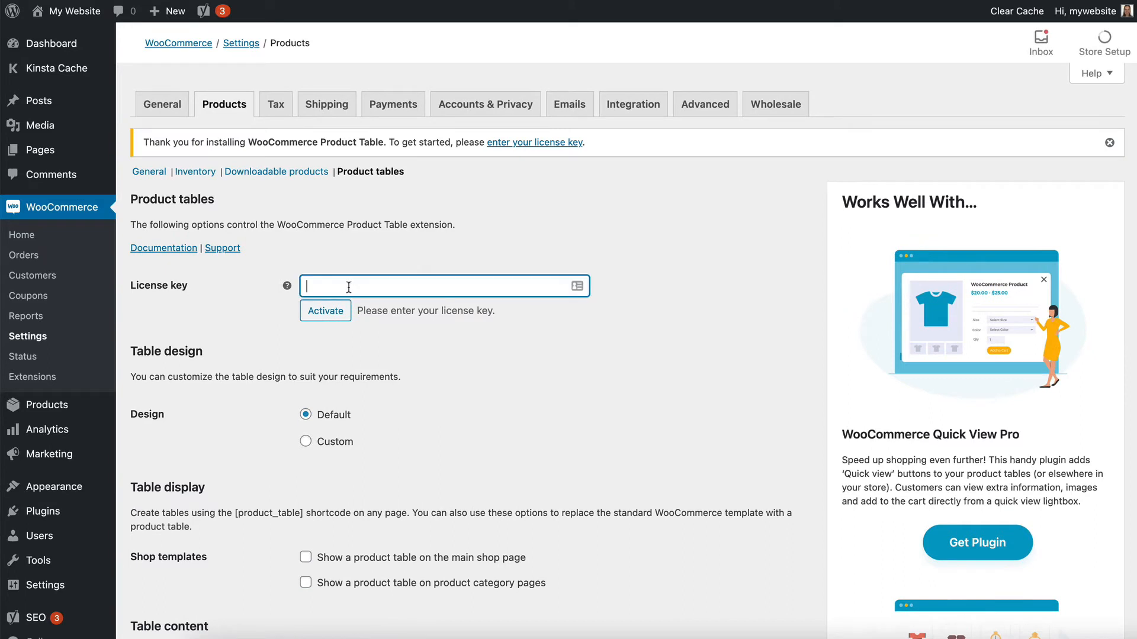
key(ctrl+v)
click(323, 324)
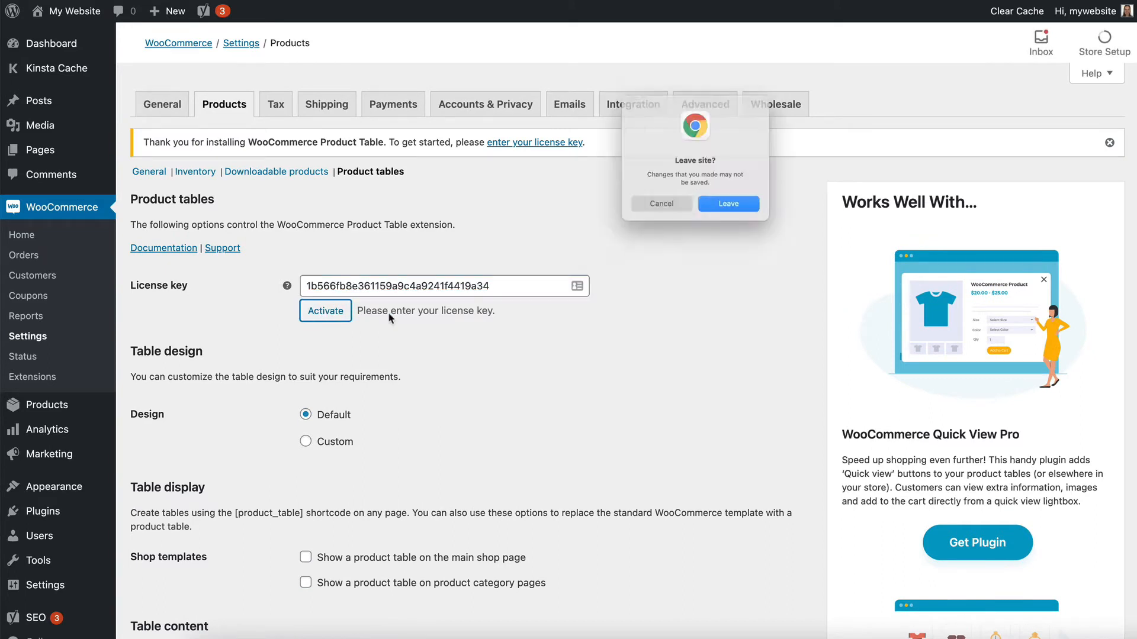
click(738, 216)
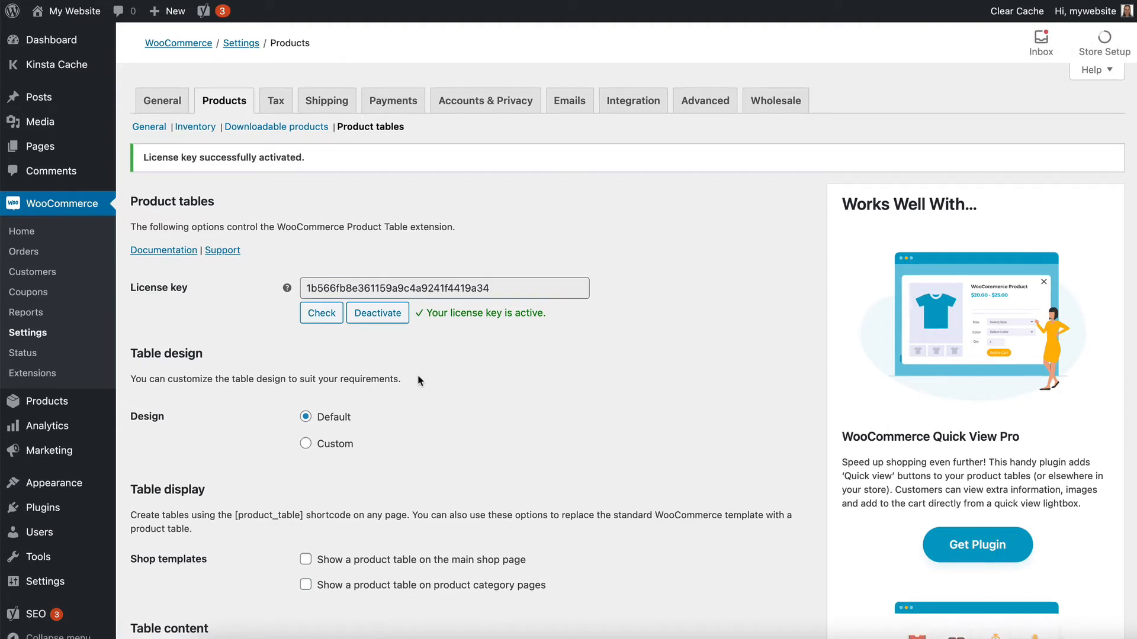
- Switch the product table design to Custom to view its style options and return it to Default
scroll(418, 380, down, 5)
scroll(418, 381, down, 2)
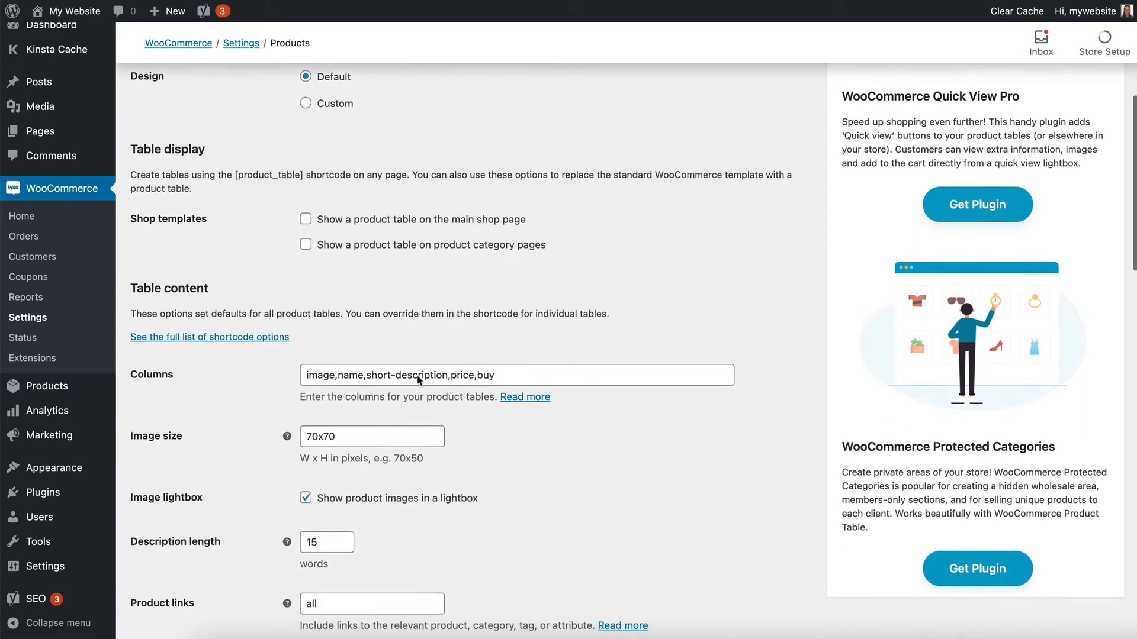
scroll(417, 379, up, 2)
scroll(417, 379, up, 1)
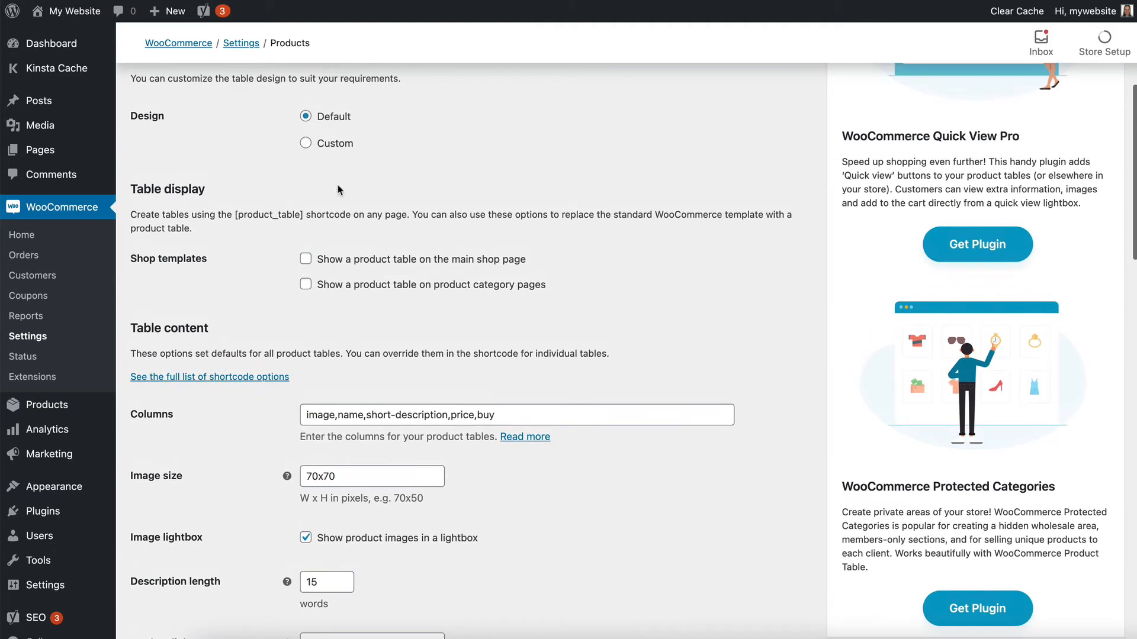
click(306, 144)
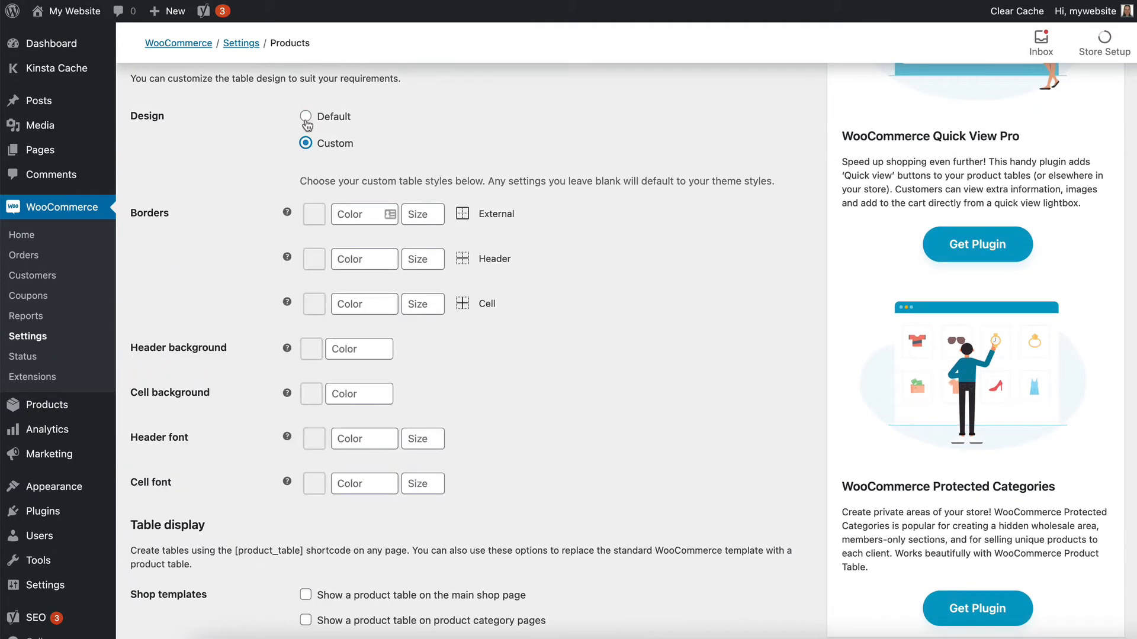
click(305, 116)
- Try the shop template option for a product table on the main shop page and switch it back off
scroll(375, 238, down, 1)
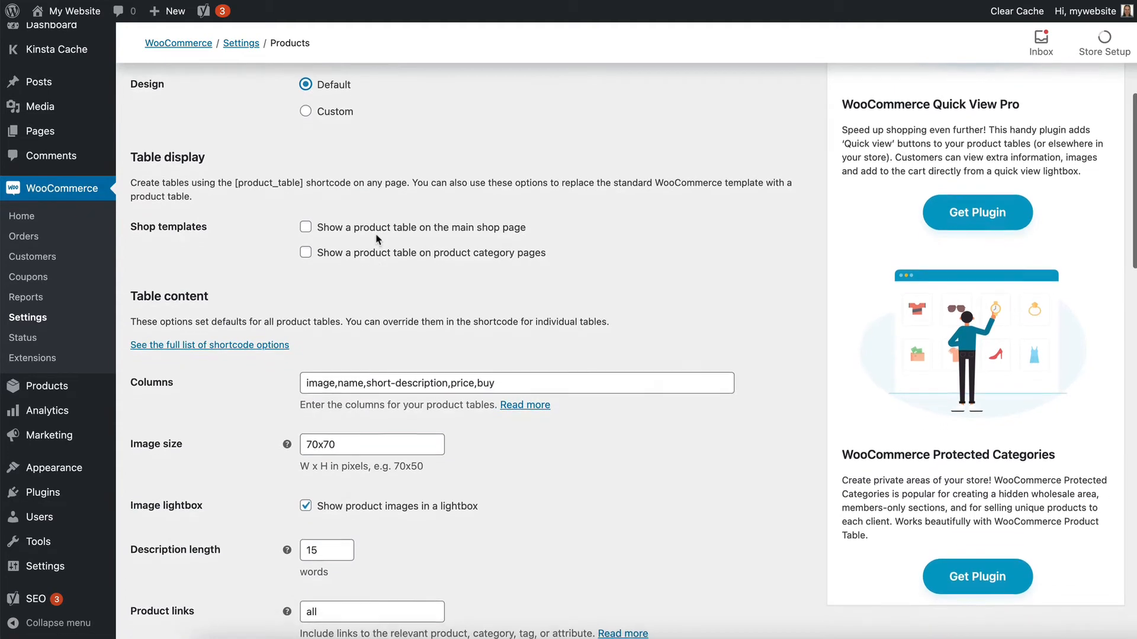
scroll(378, 242, down, 2)
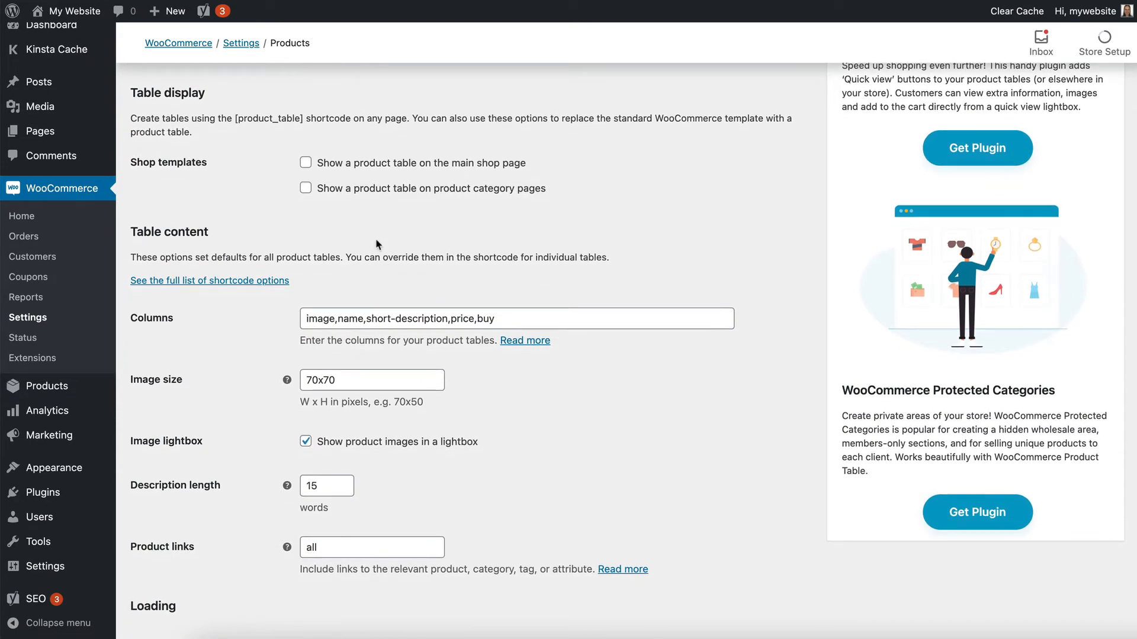
click(306, 162)
click(307, 164)
click(261, 184)
- Add sku as the first entry in the default columns of the product tables
scroll(281, 186, down, 5)
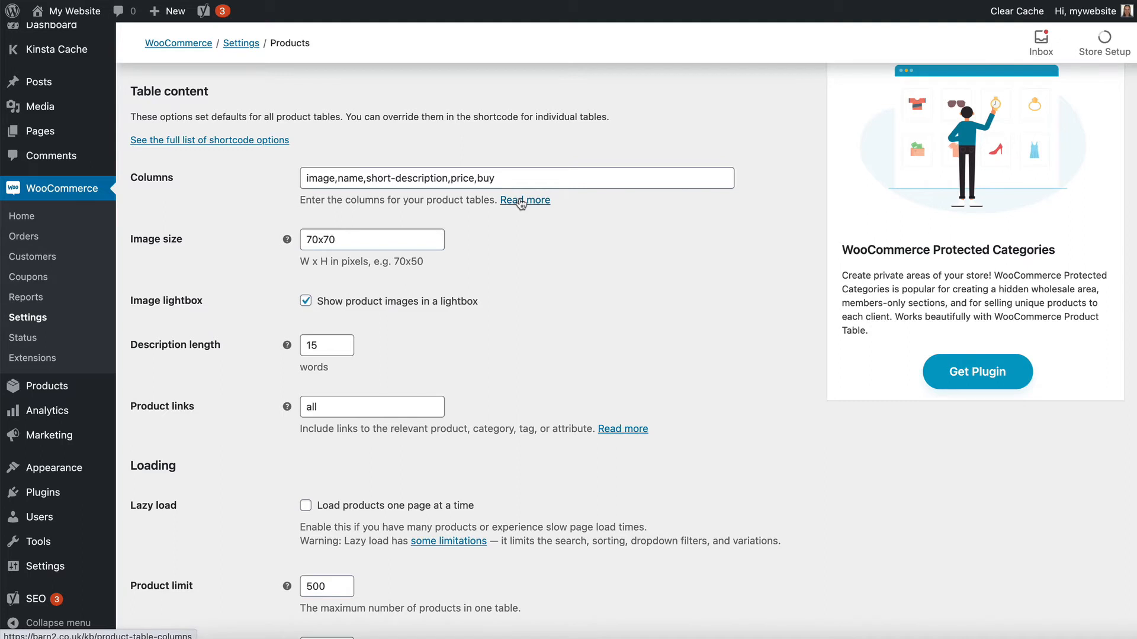
click(306, 176)
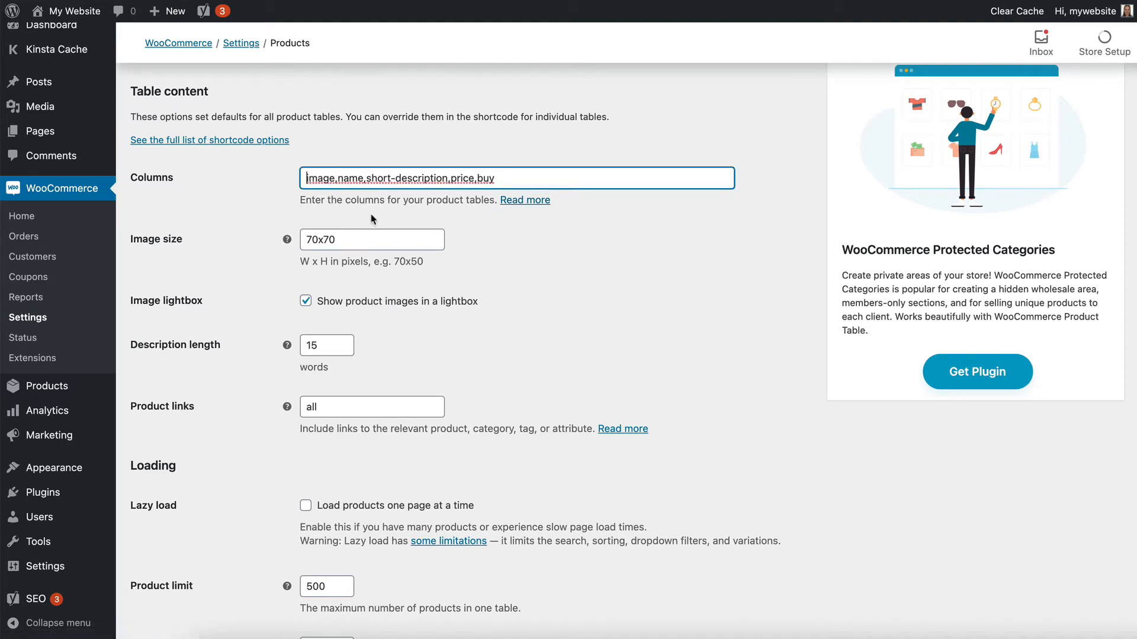
text(sku)
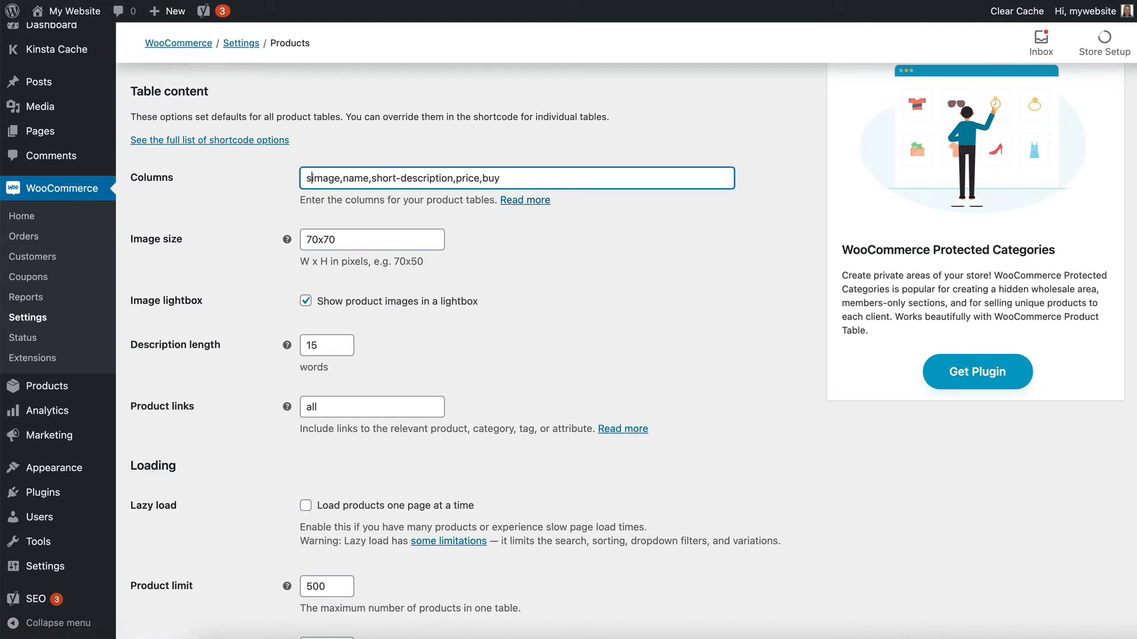
text(,)
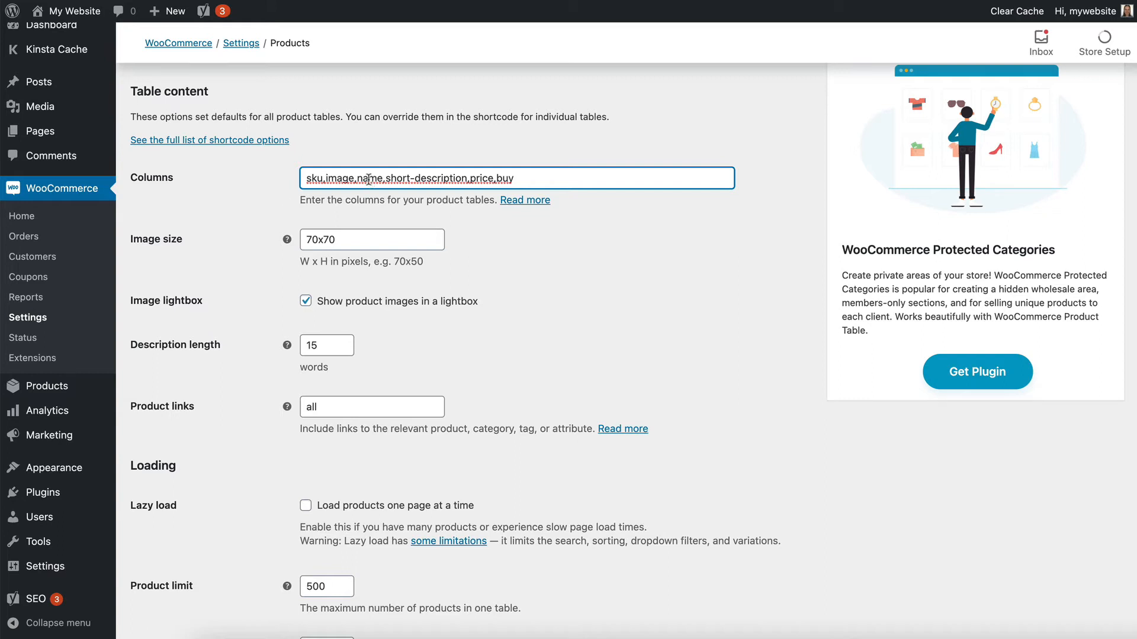
- Replace short-description with stock in the default columns so the list reads sku,image,name,stock,price,buy
drag(327, 177, 357, 177)
click(355, 179)
drag(385, 177, 470, 182)
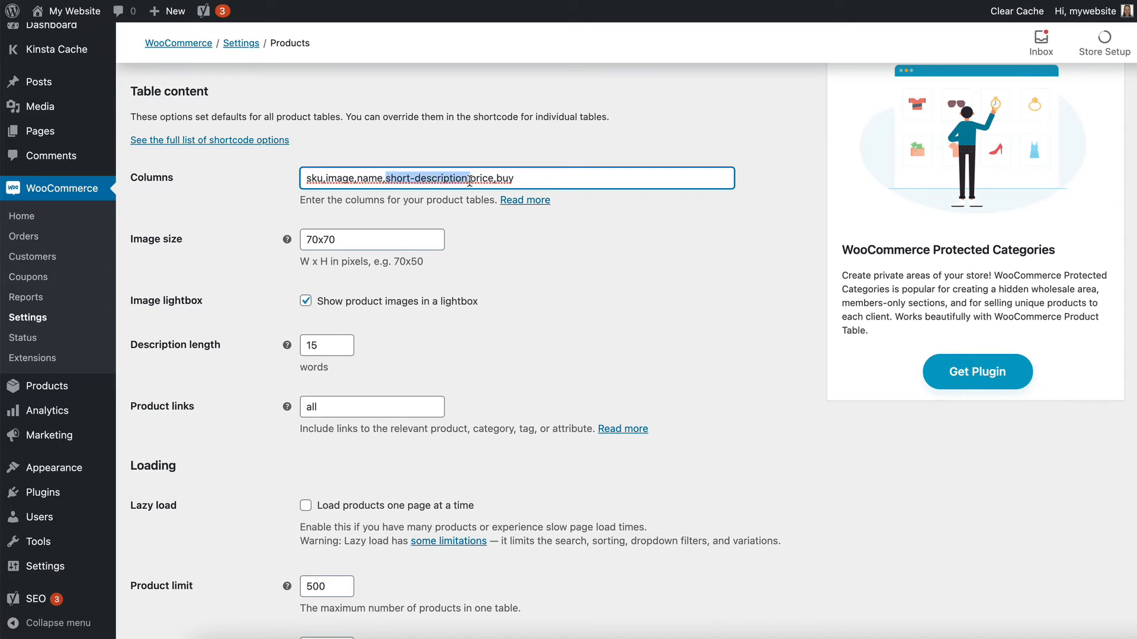
text(stoc)
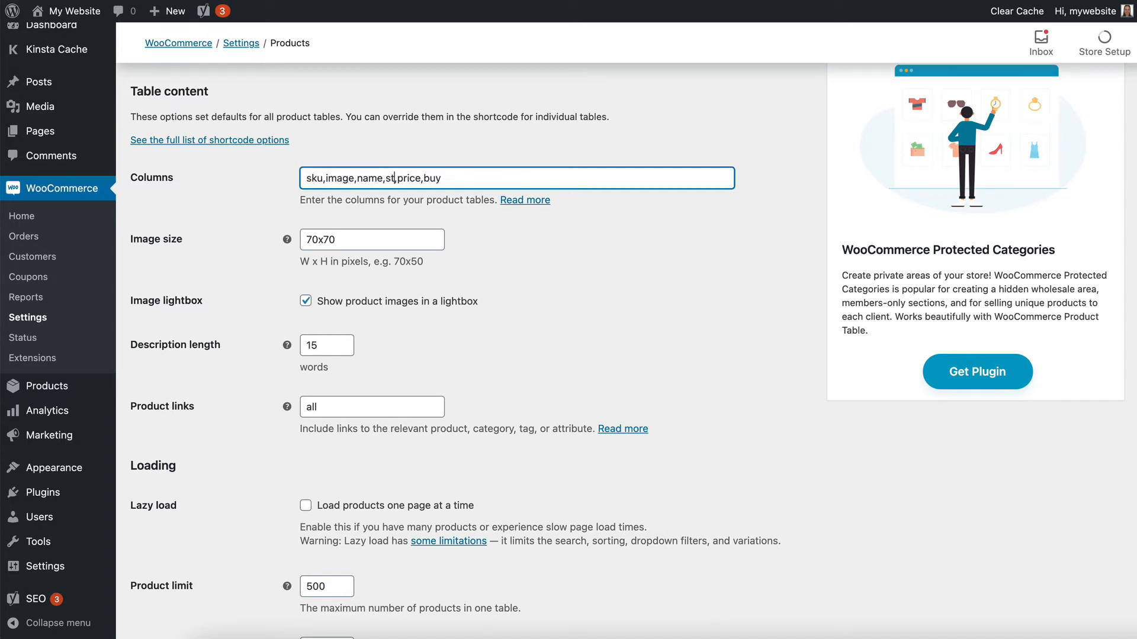
text(k)
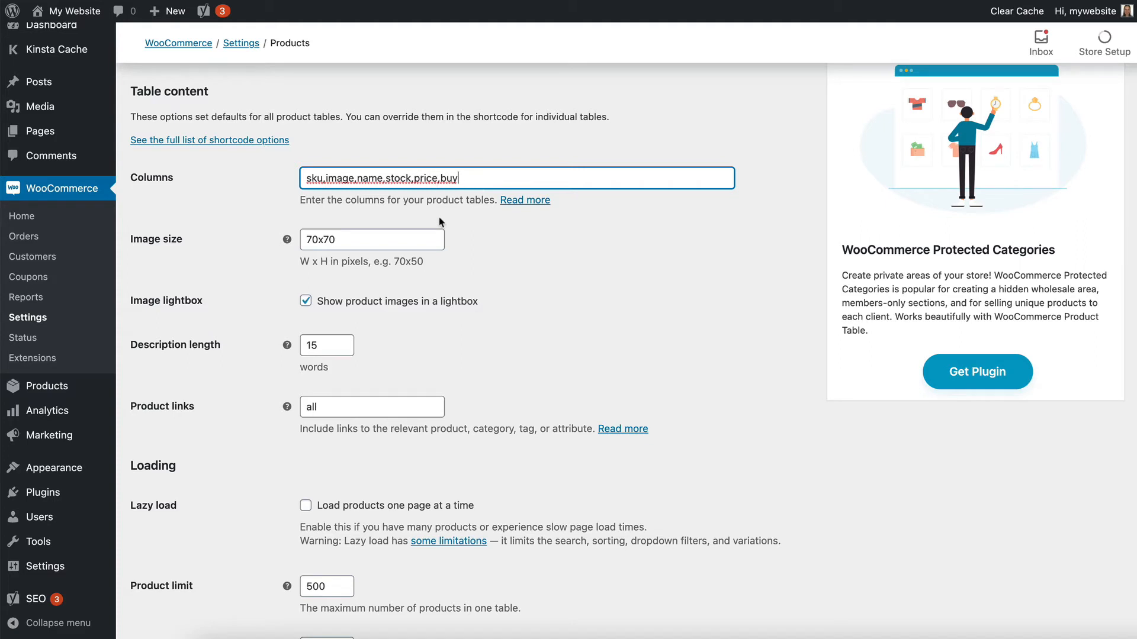
- Try lazy load for loading products one page at a time and switch it back off
scroll(438, 222, down, 5)
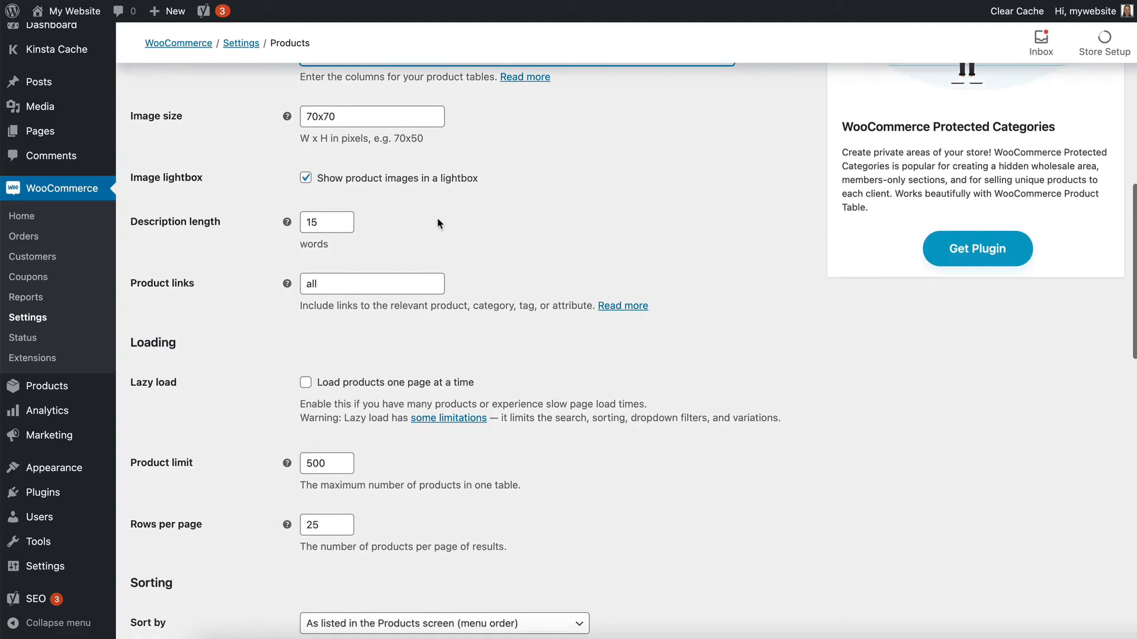
scroll(438, 223, down, 3)
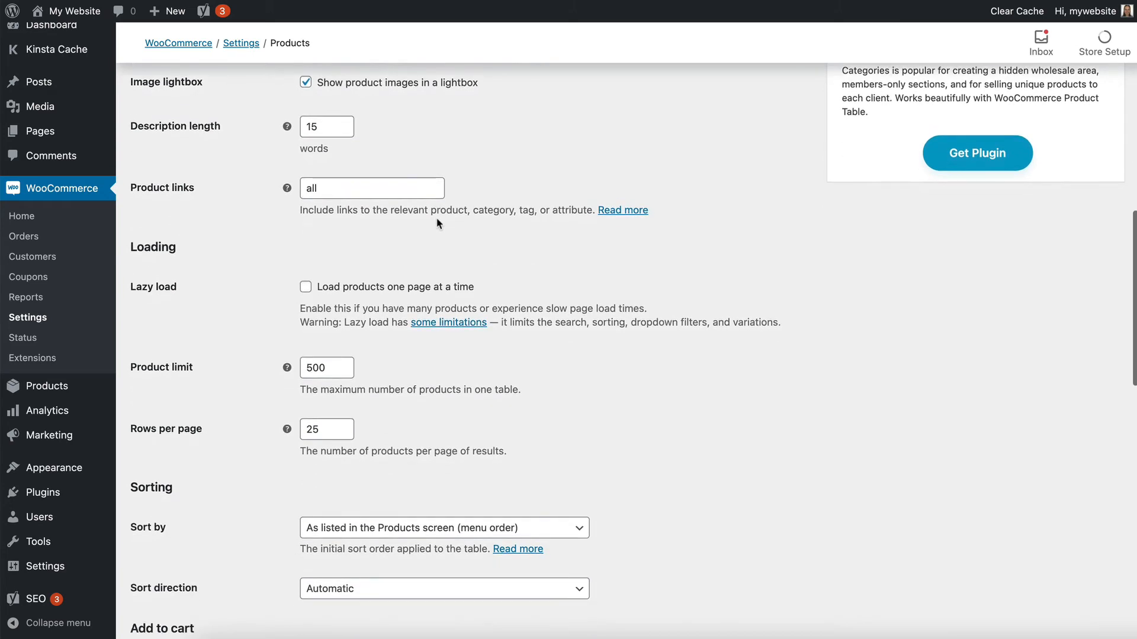
scroll(438, 223, down, 3)
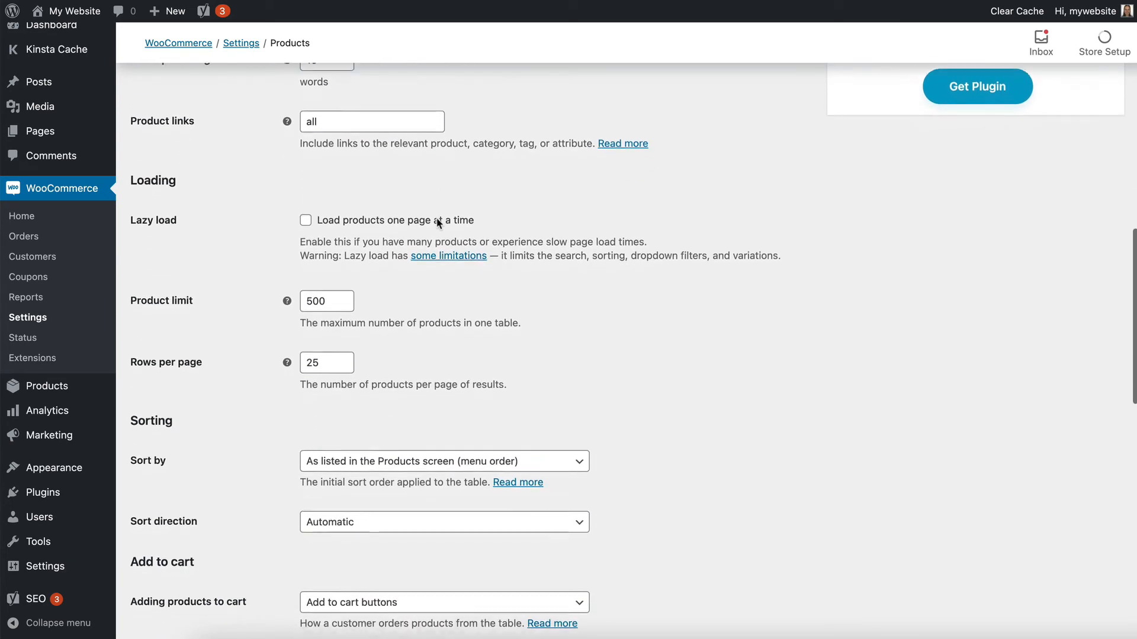
scroll(427, 227, down, 3)
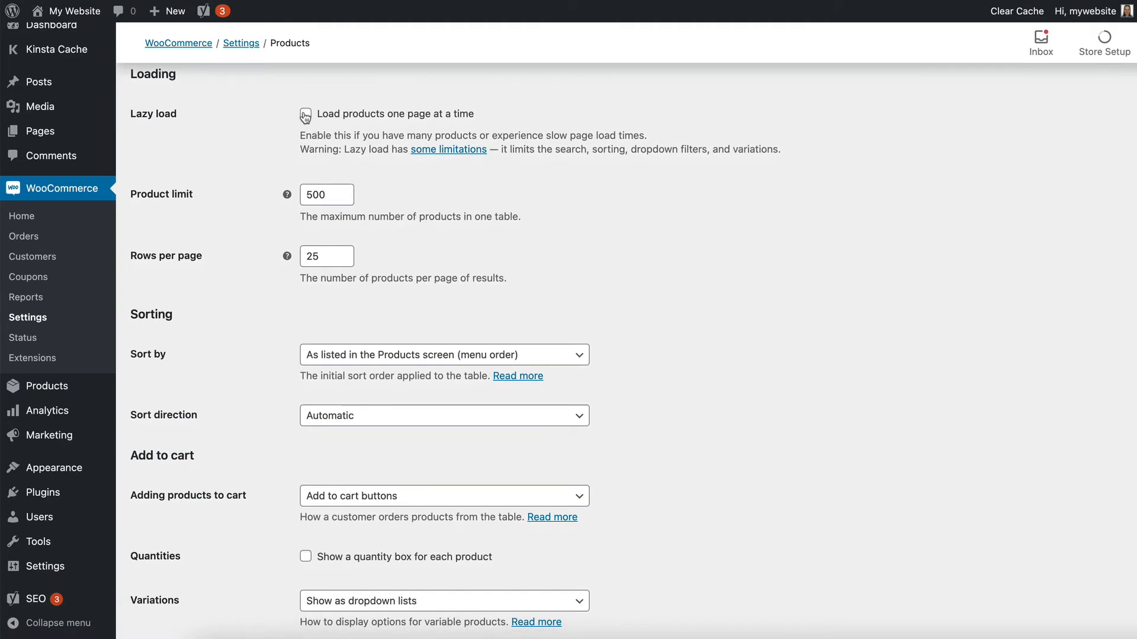
click(306, 114)
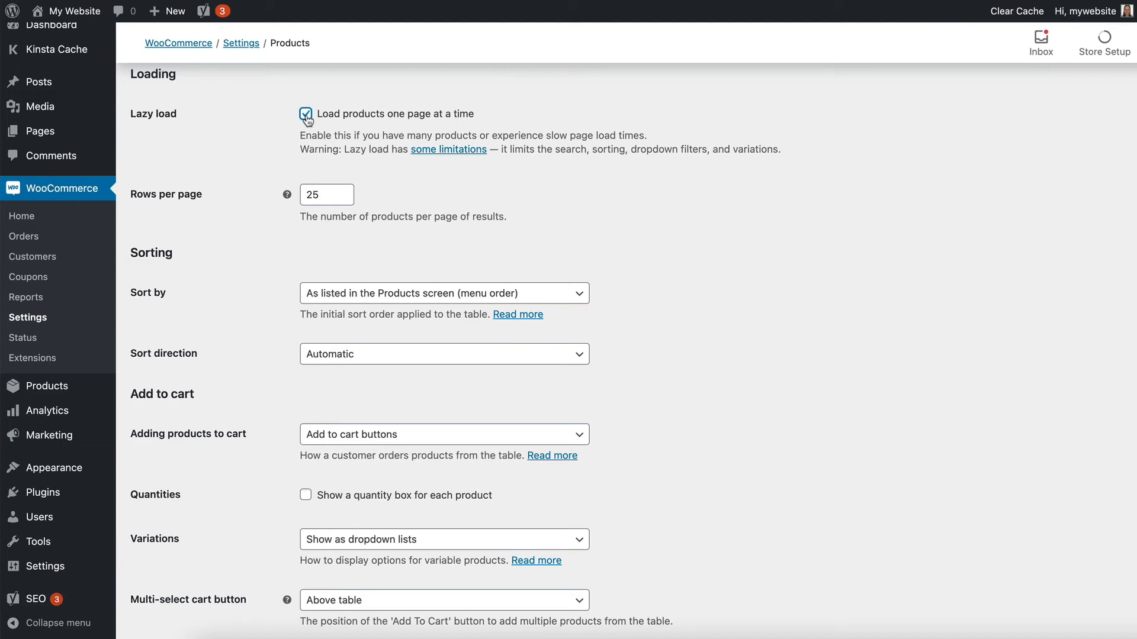
click(305, 114)
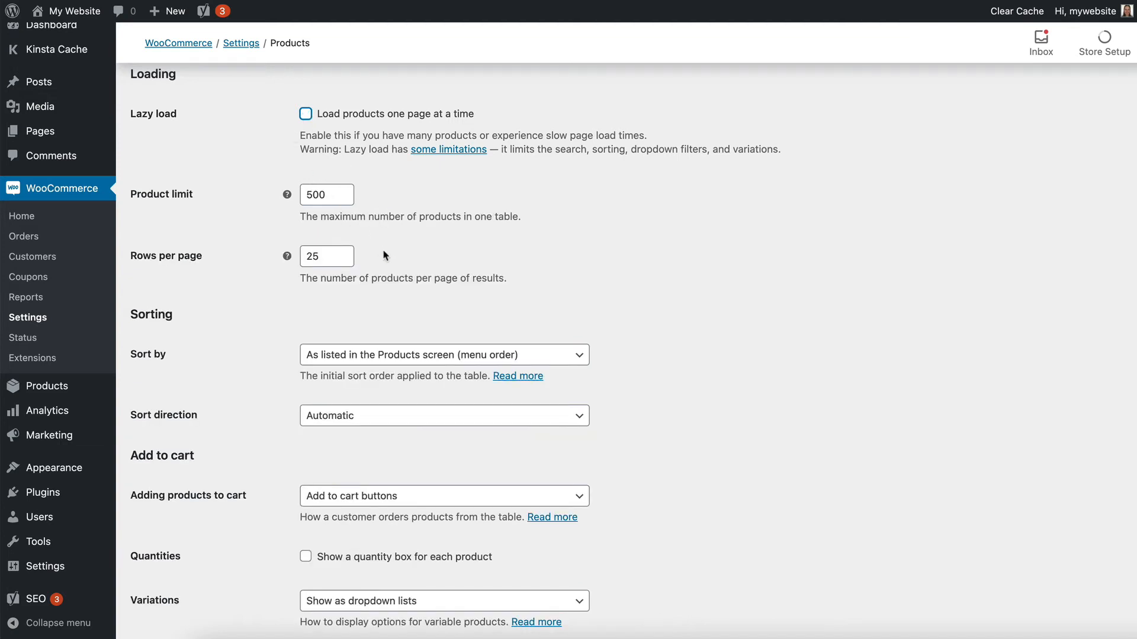
- Set adding products to cart to Buttons and checkboxes, and show a quantity box for each product
scroll(395, 255, down, 1)
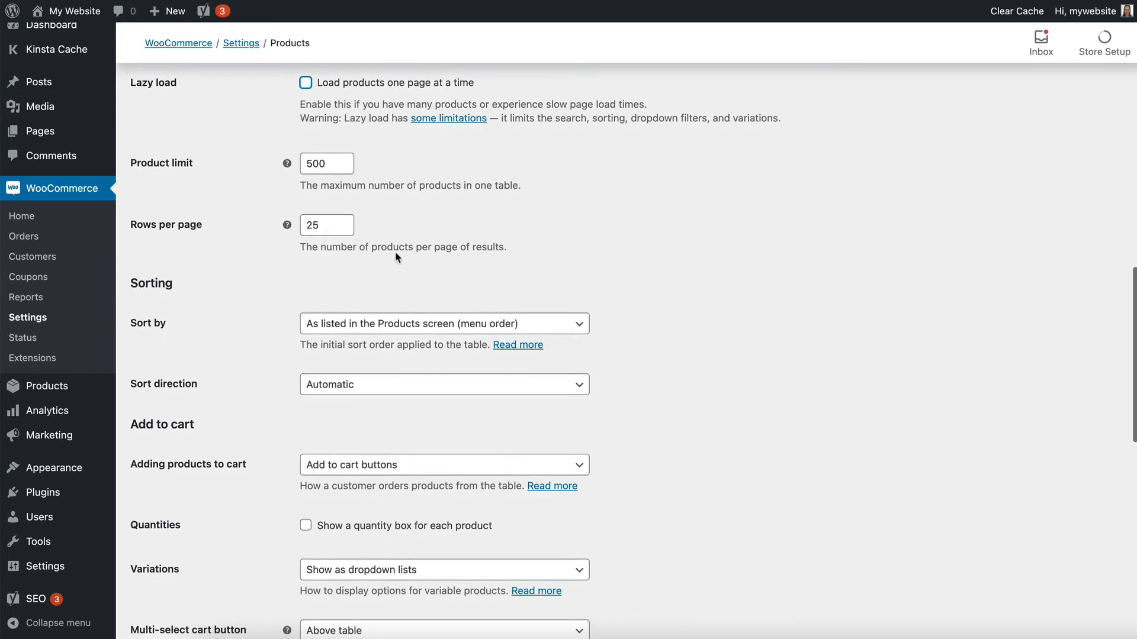
scroll(397, 257, down, 6)
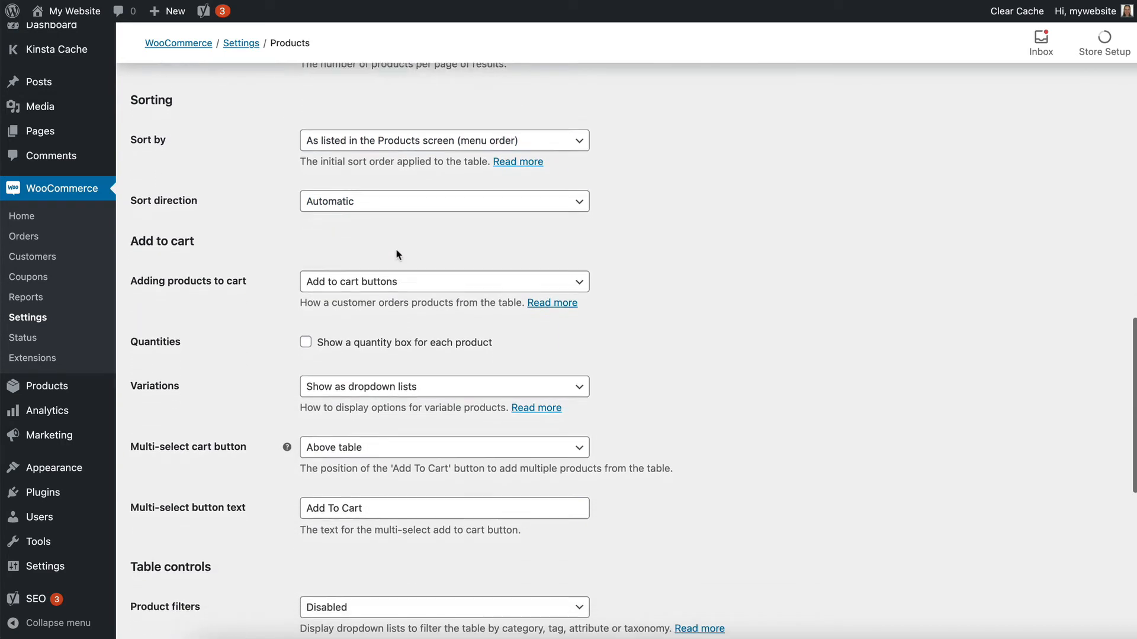
scroll(397, 255, down, 4)
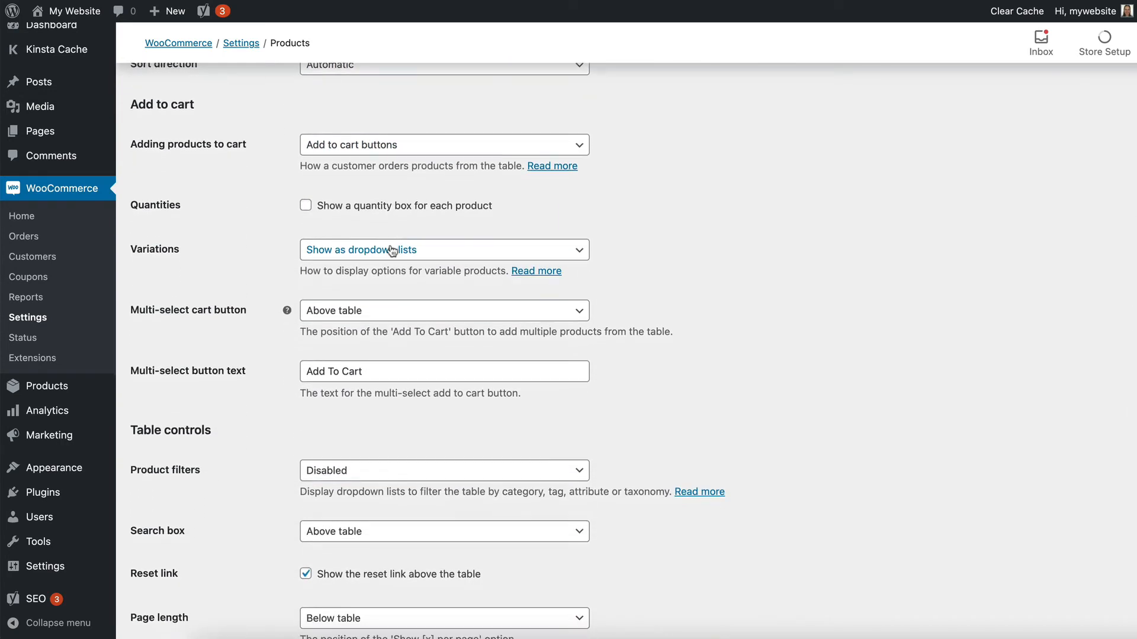
scroll(391, 251, down, 1)
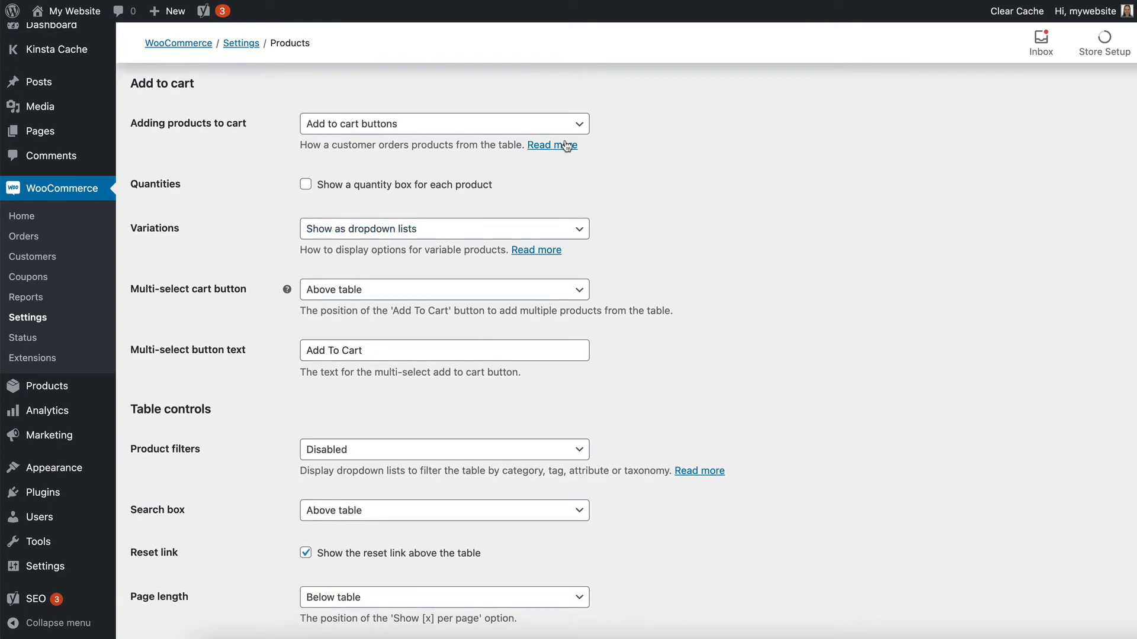
click(585, 129)
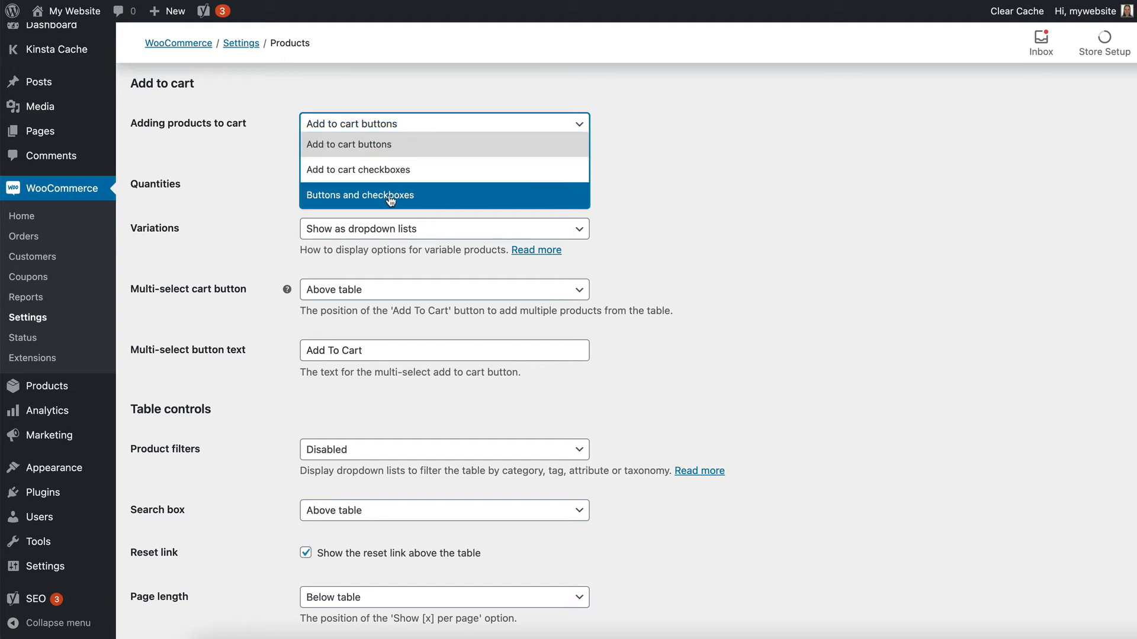
click(424, 195)
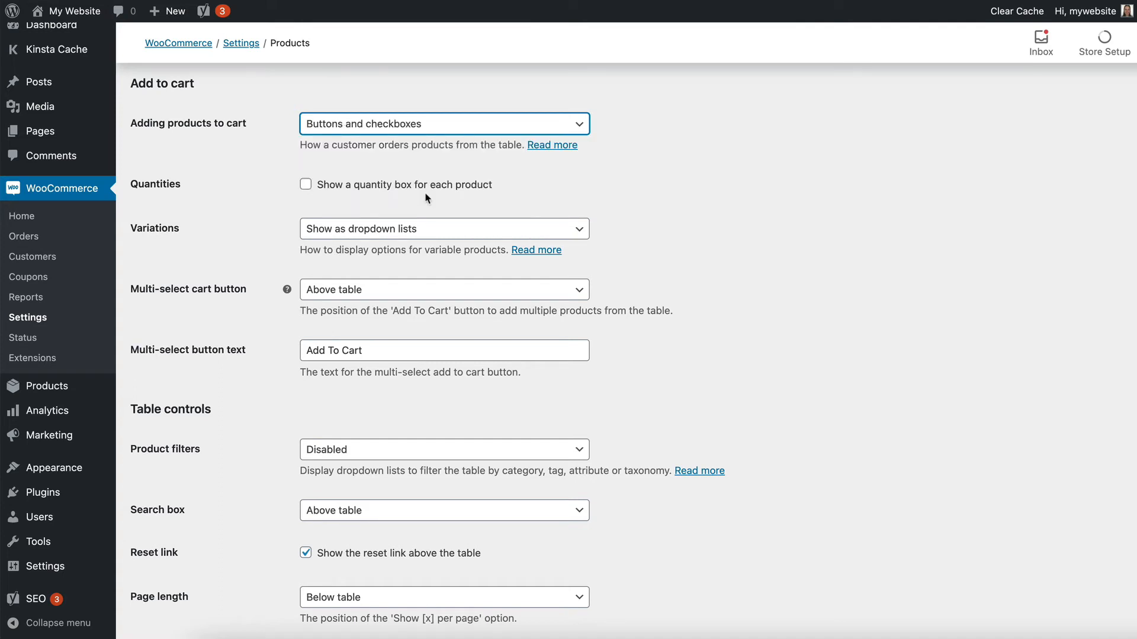
click(306, 186)
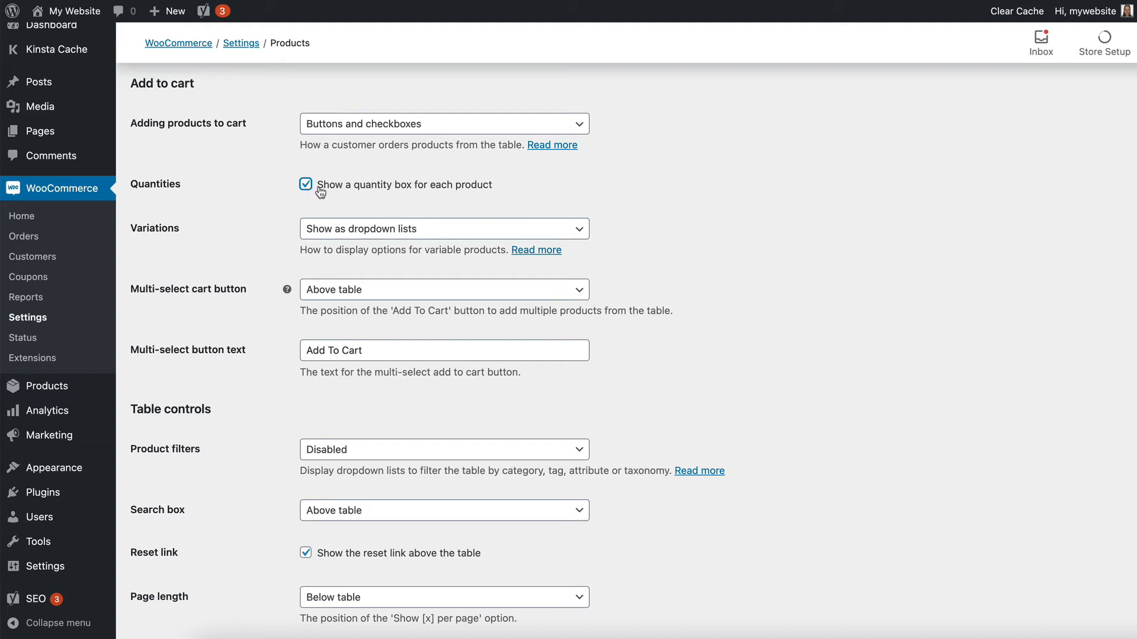
- Set Variations to Show as dropdown lists in the add-to-cart settings
click(565, 235)
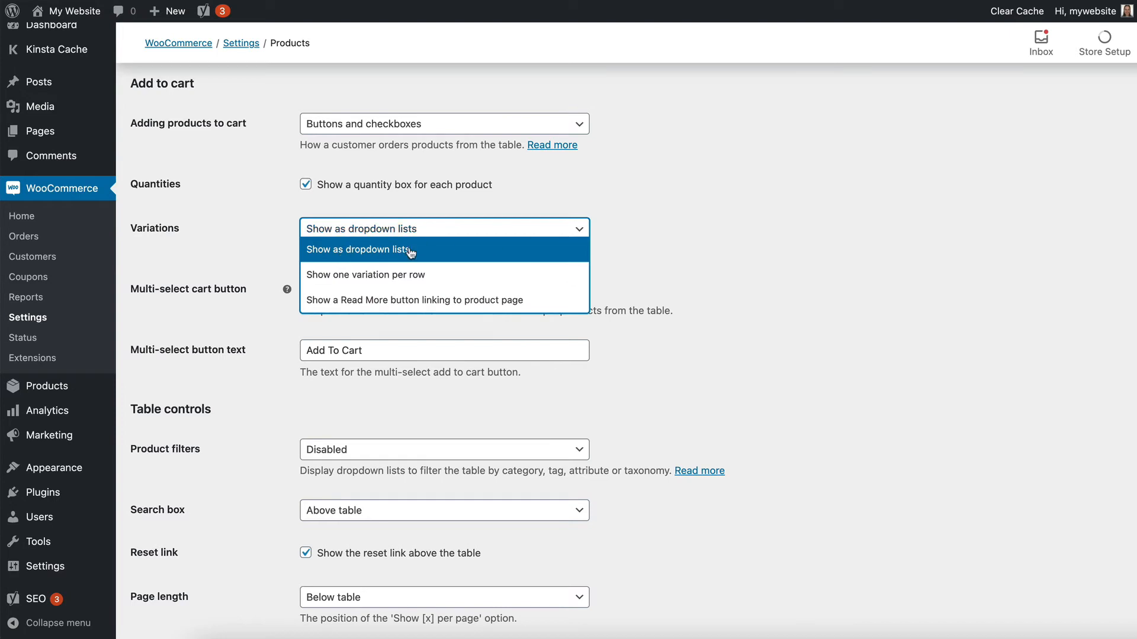
click(434, 251)
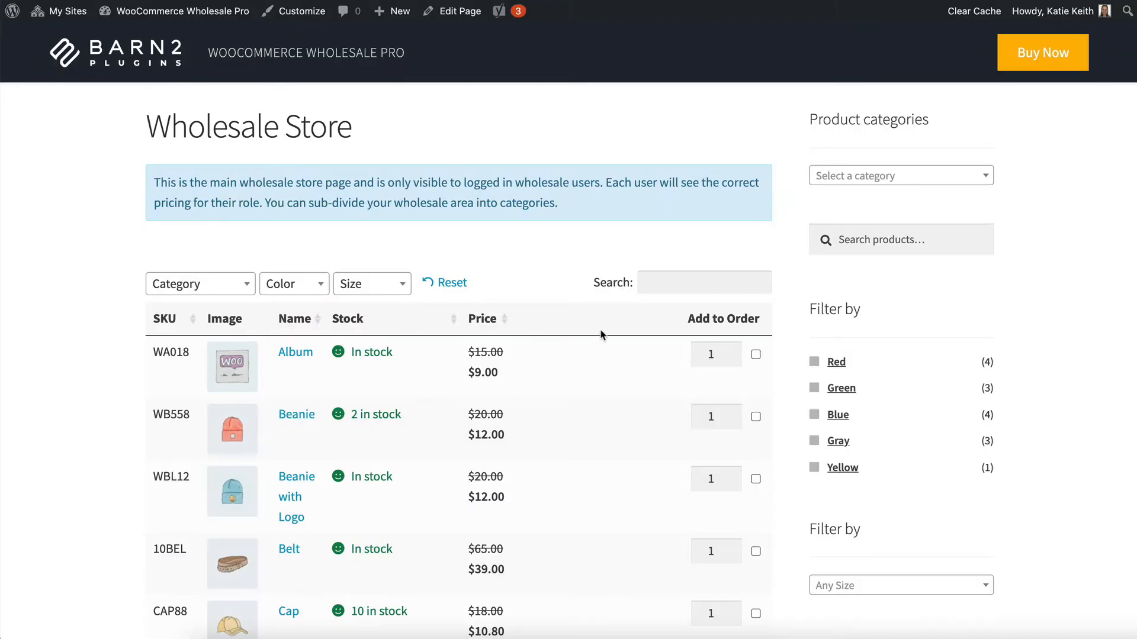
- On the demo Wholesale Store page, try the Hoodie's variation dropdowns by choosing Red for color and No for logo
scroll(601, 335, down, 5)
click(592, 412)
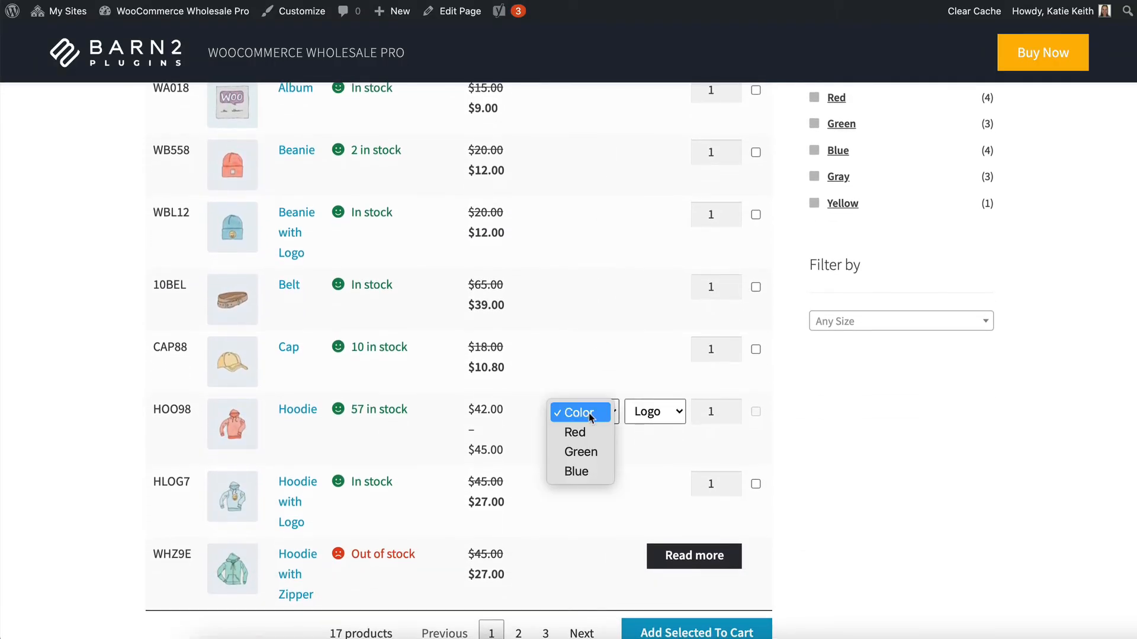
click(653, 416)
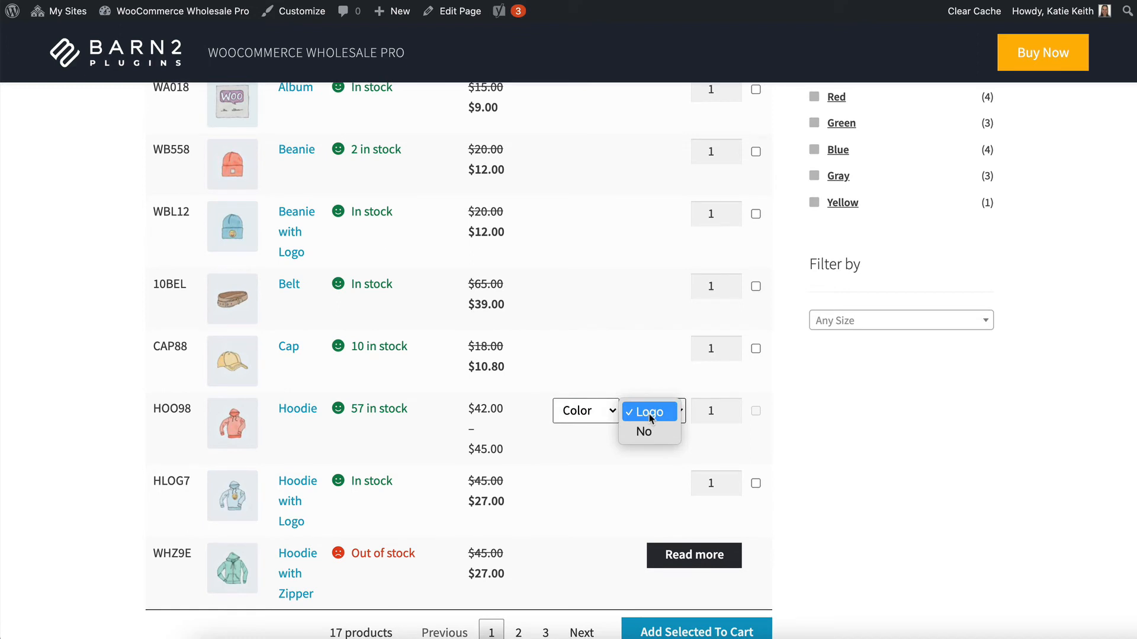
click(651, 415)
click(594, 415)
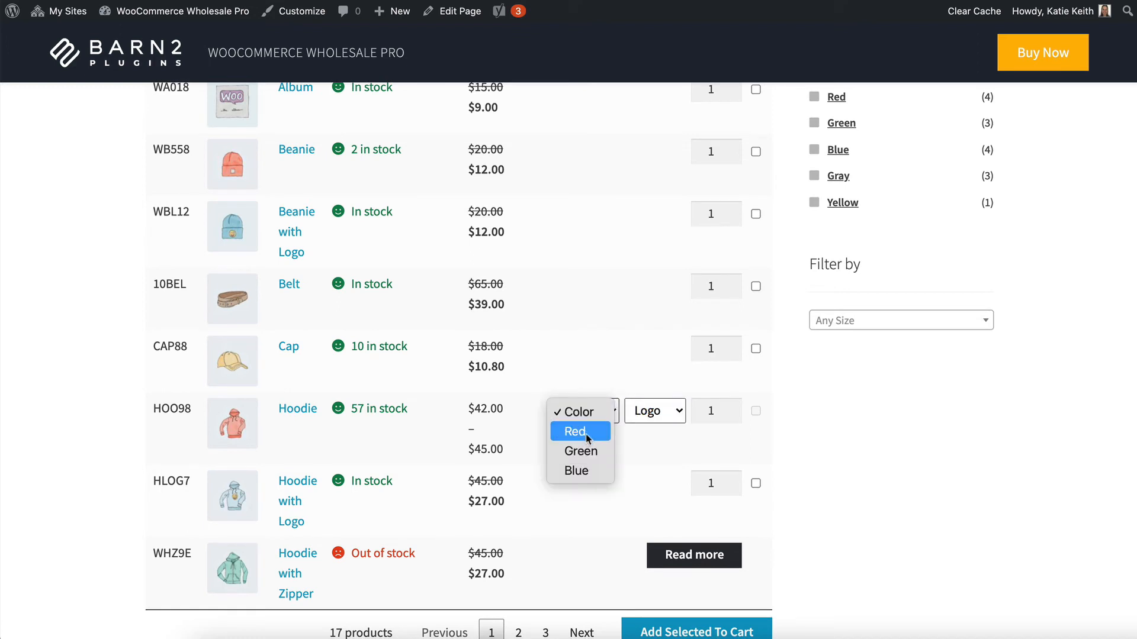
click(588, 435)
click(684, 409)
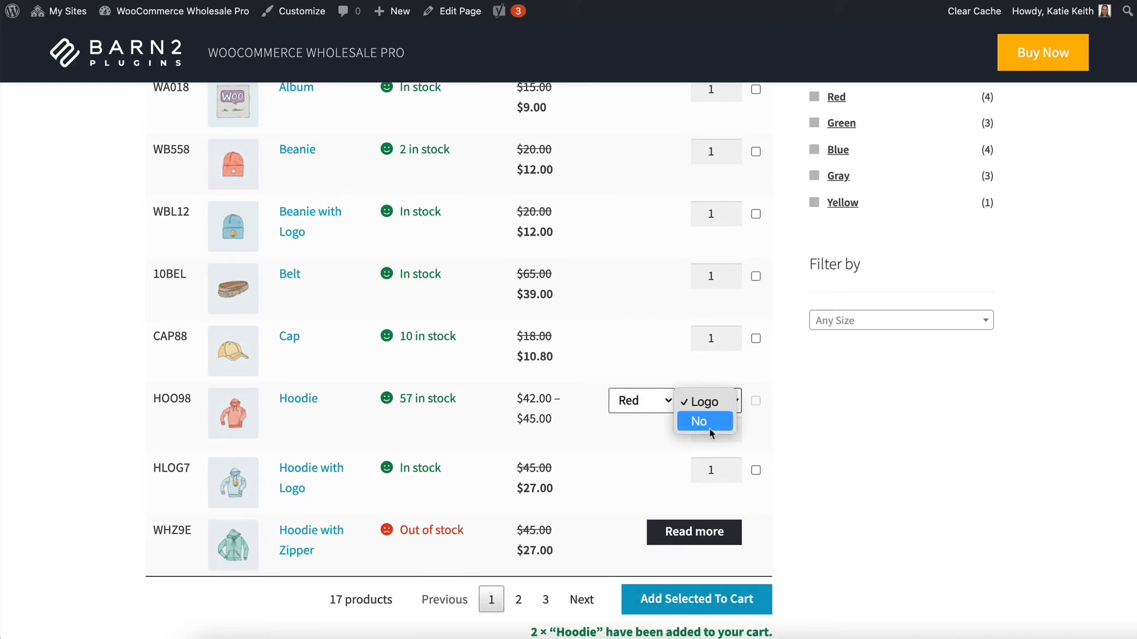
click(710, 423)
scroll(728, 414, down, 6)
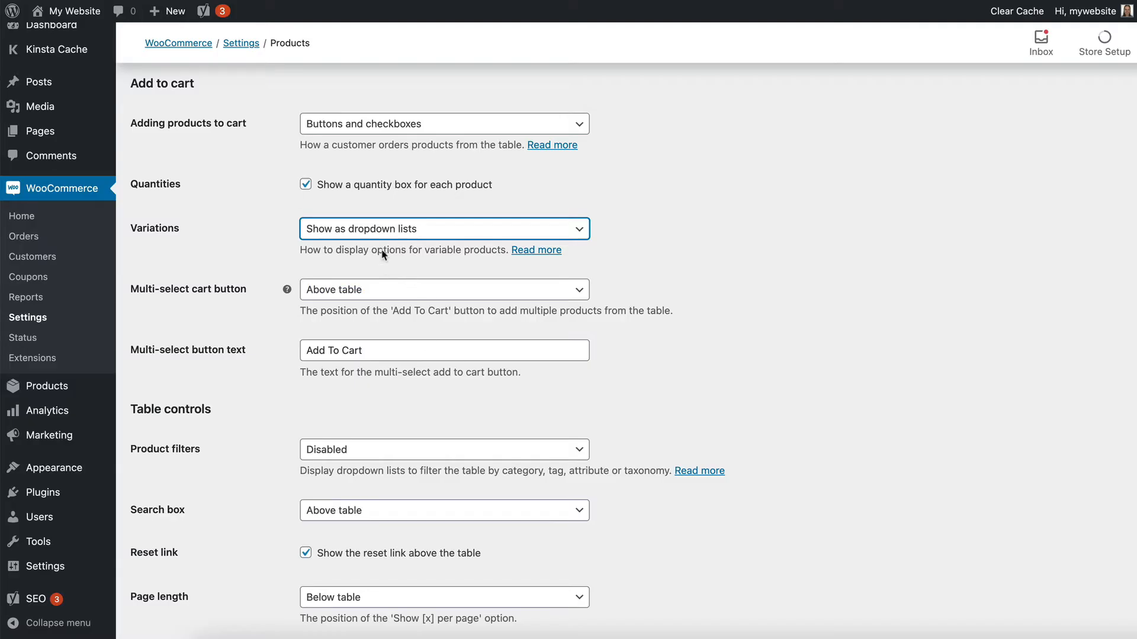
- Keep Variations on Show as dropdown lists and set the multi-select cart button position to Above and below table
click(377, 232)
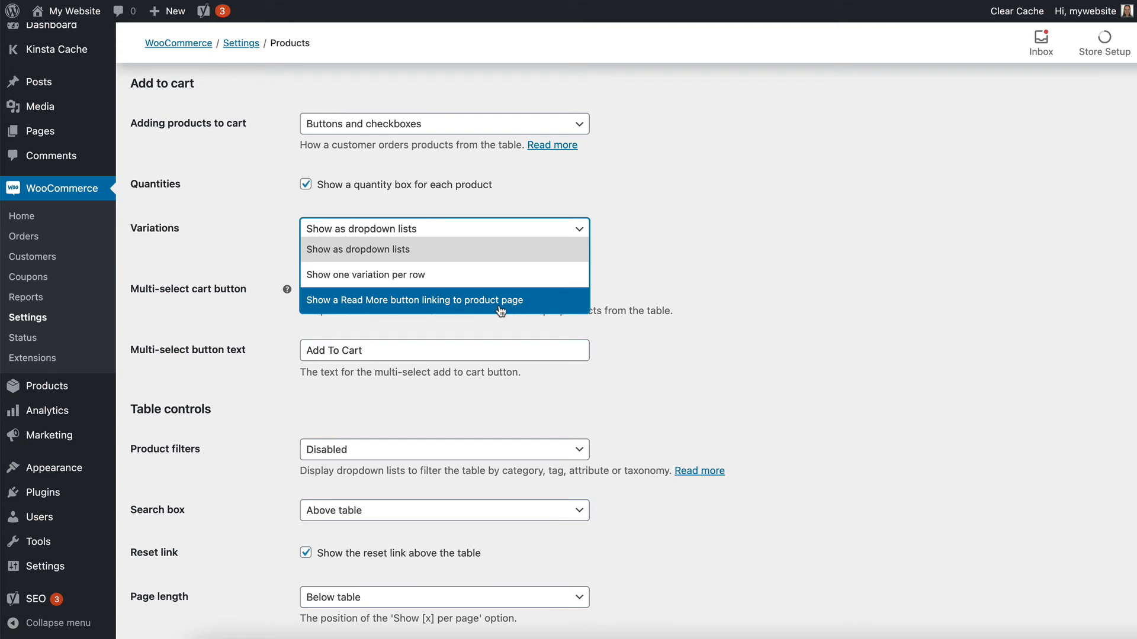
click(388, 250)
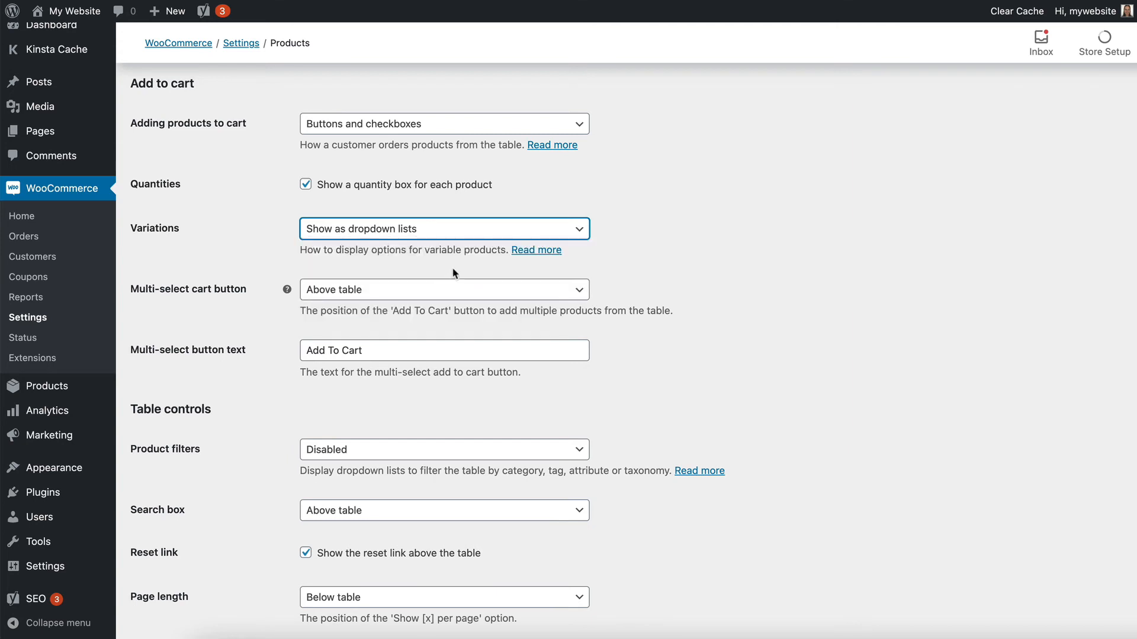
click(394, 295)
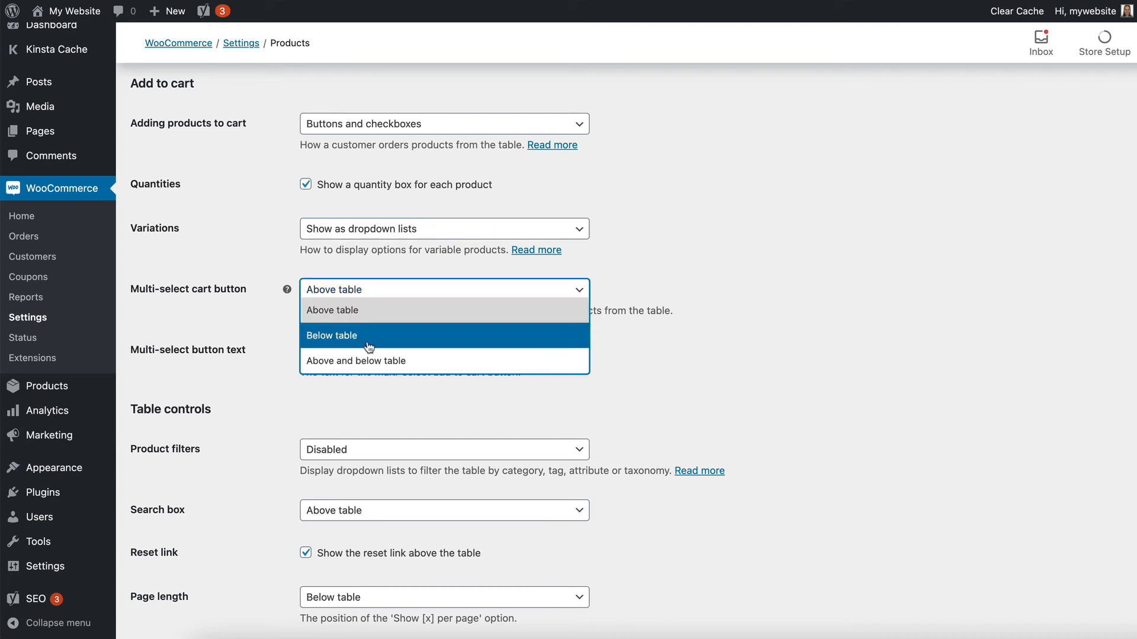
click(362, 362)
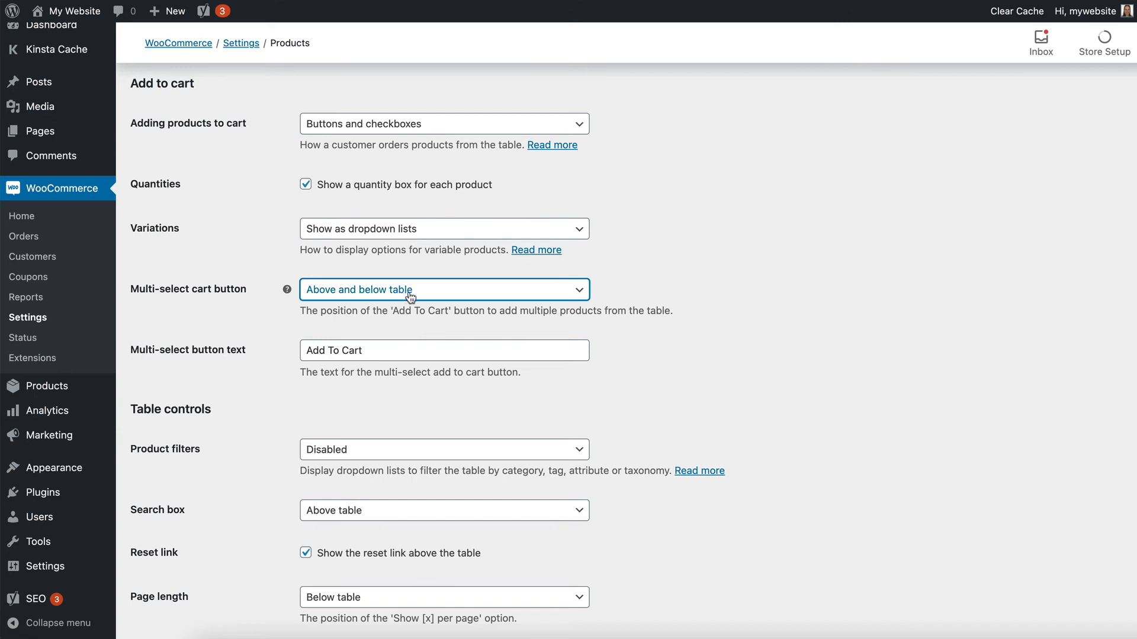
- Try setting the product filters to Show based on table content
scroll(419, 319, down, 2)
scroll(418, 319, down, 4)
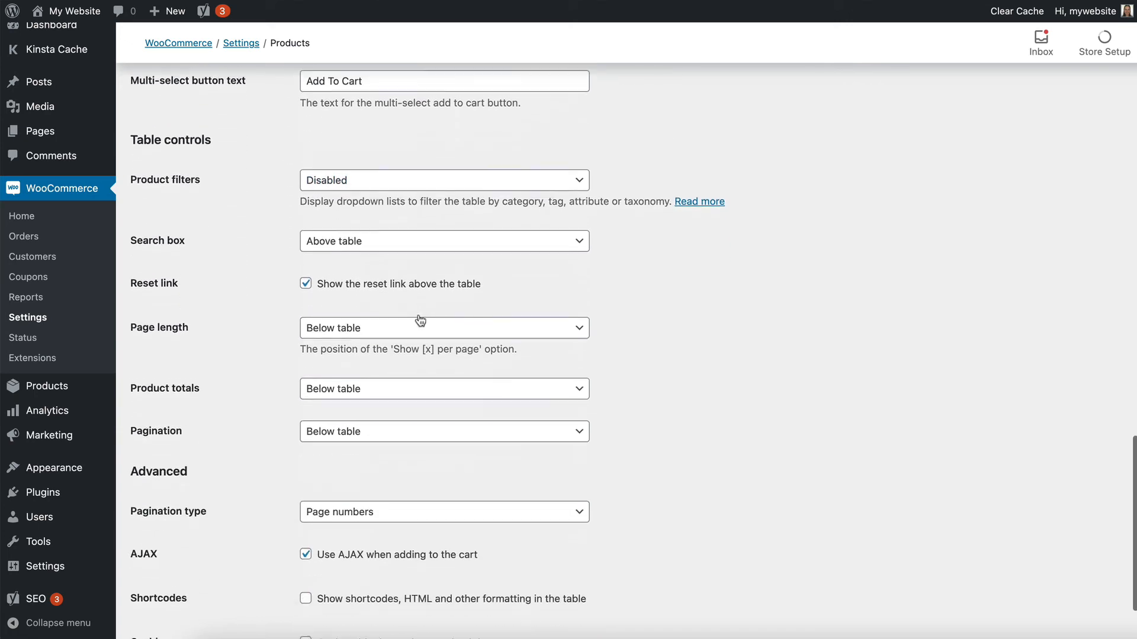
scroll(419, 319, up, 1)
scroll(419, 317, down, 2)
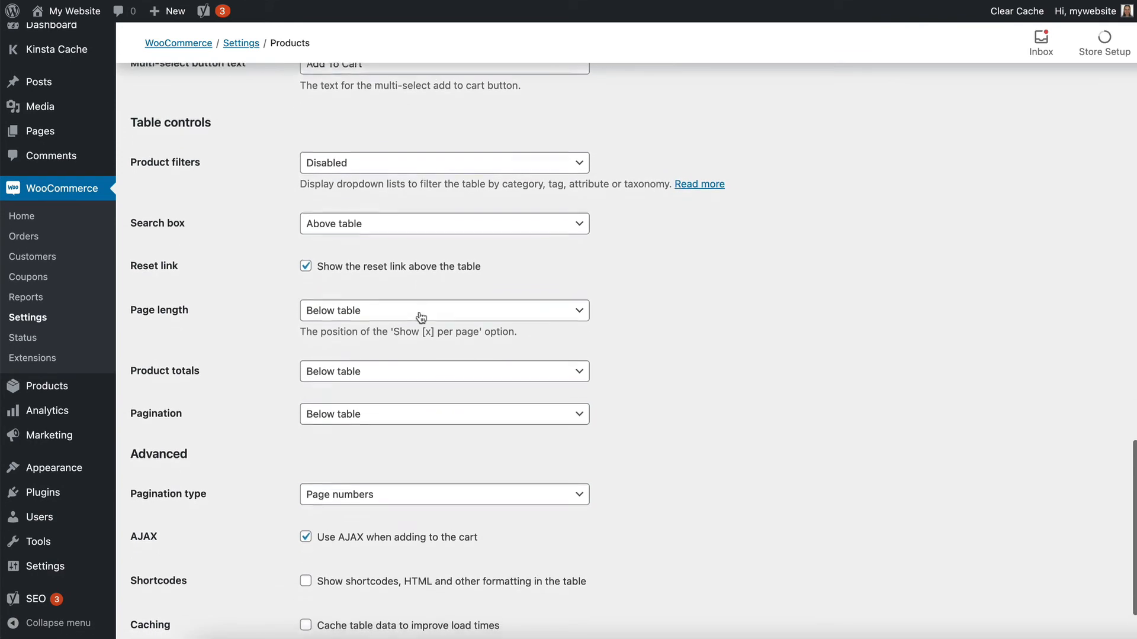
click(381, 148)
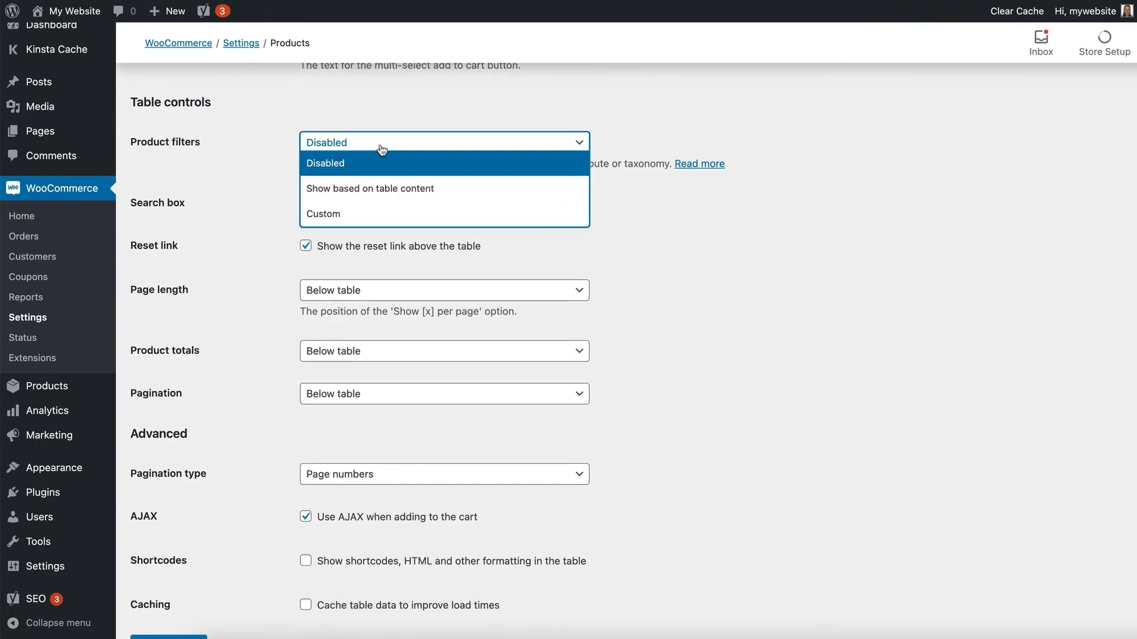
click(361, 198)
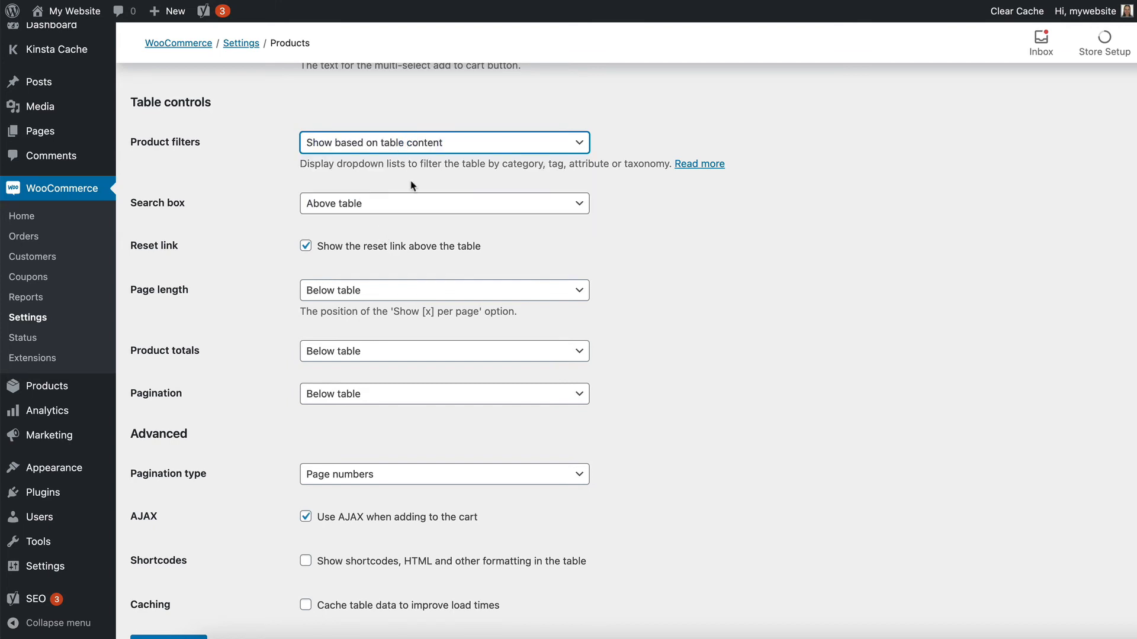
- Review the default columns list in the table content settings to see what content-based product filters would rely on
scroll(409, 154, up, 3)
scroll(410, 181, up, 15)
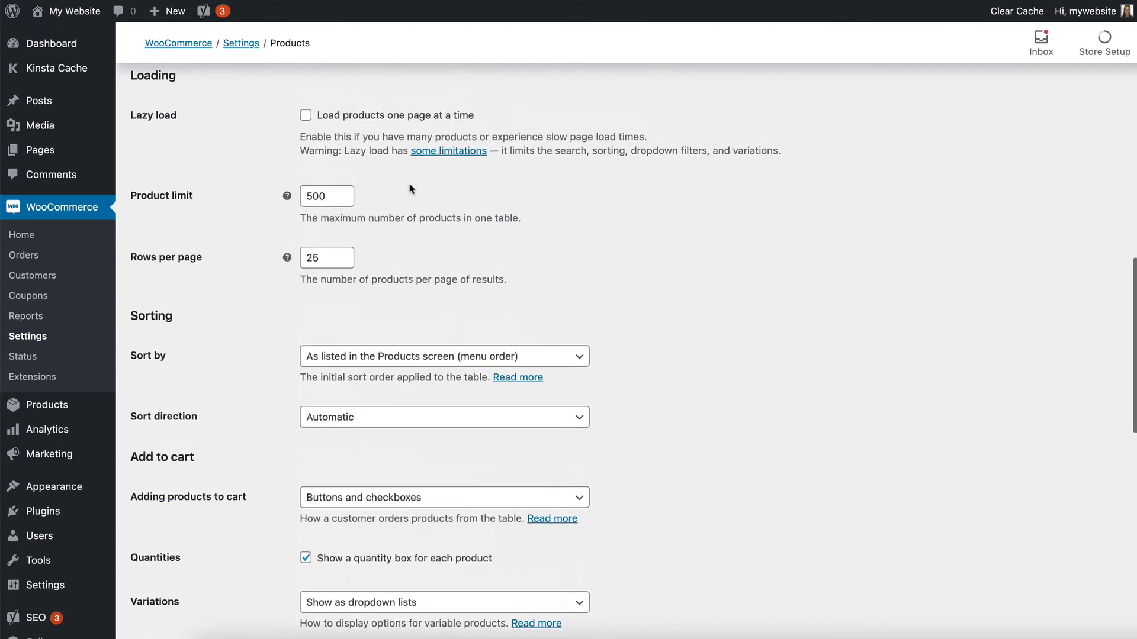
scroll(410, 188, up, 7)
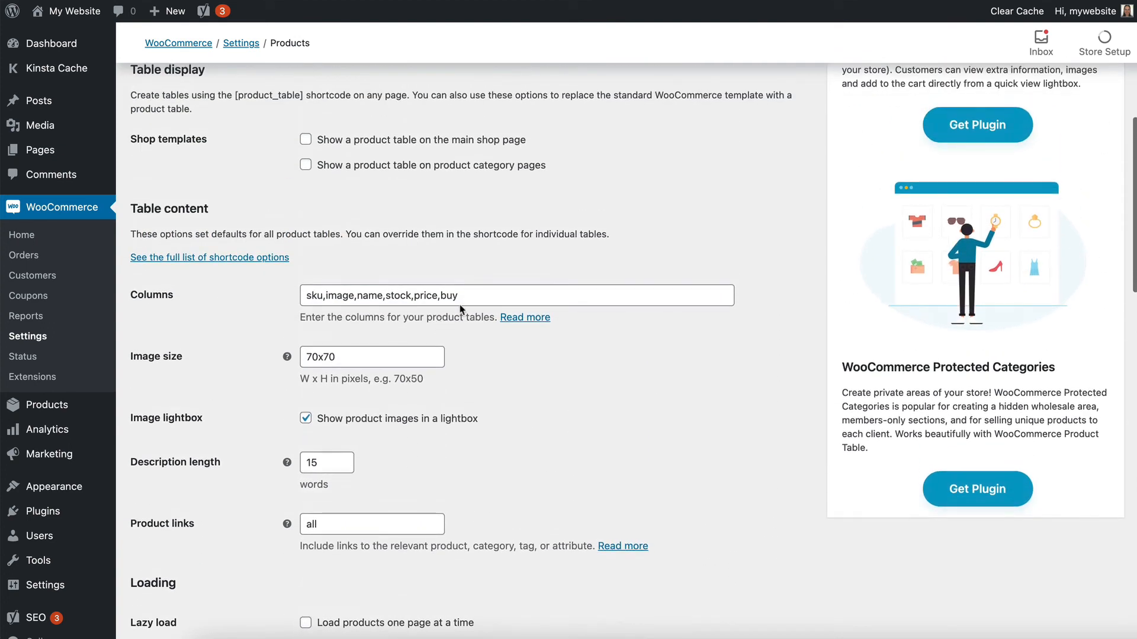
drag(461, 296, 304, 292)
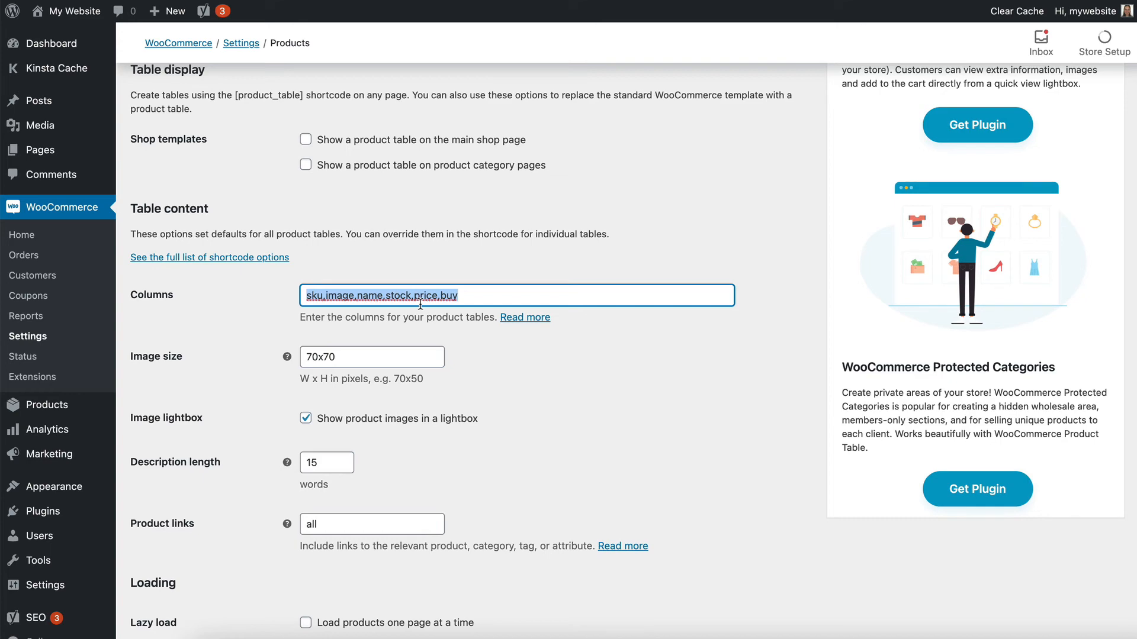
scroll(436, 305, down, 12)
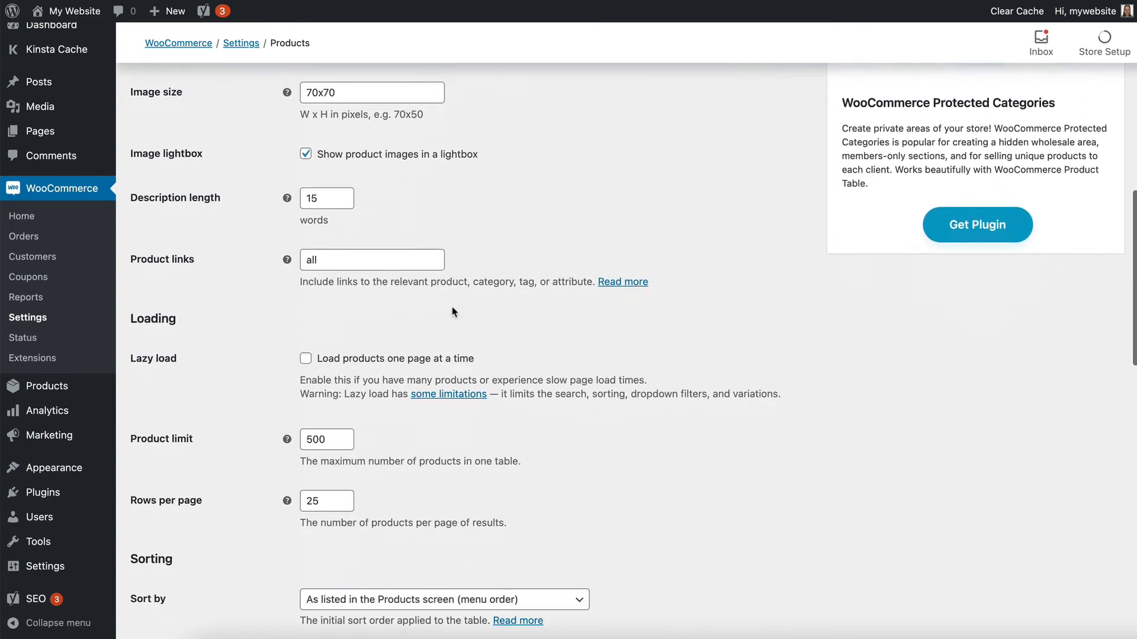
scroll(450, 312, down, 8)
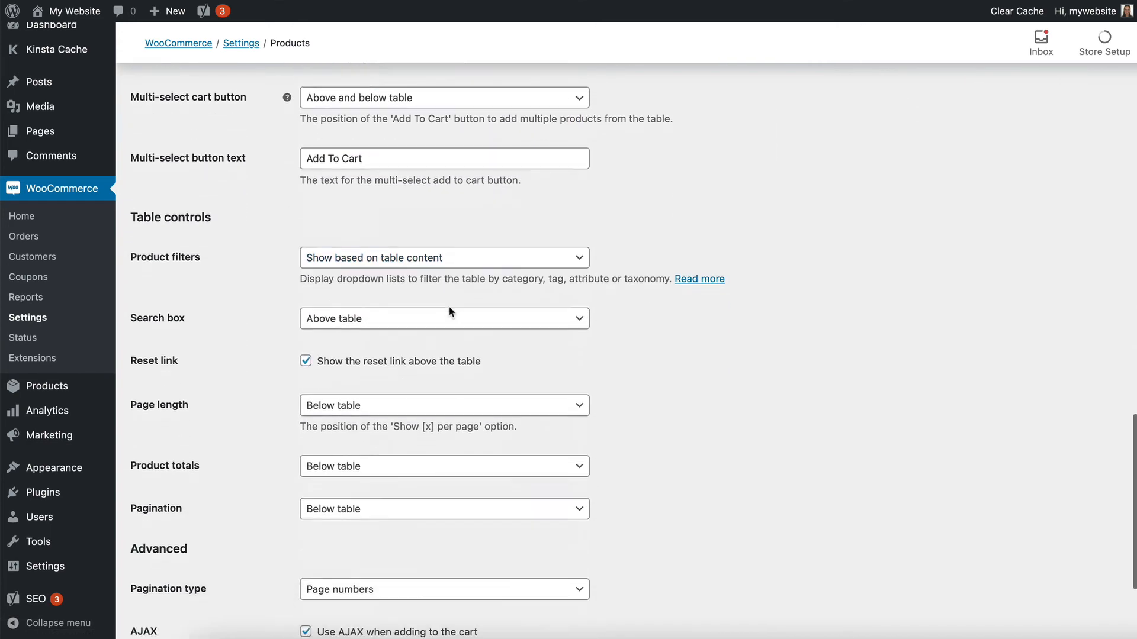
- Set the product filters to Custom with the filters categories,tags and save the product table settings
click(412, 141)
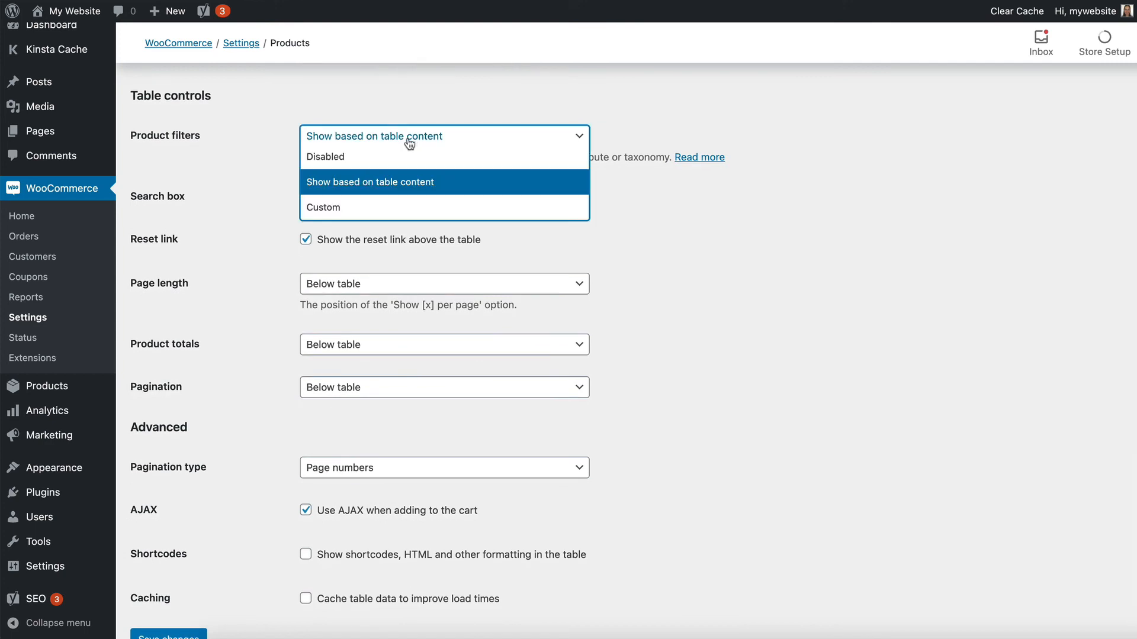
click(370, 208)
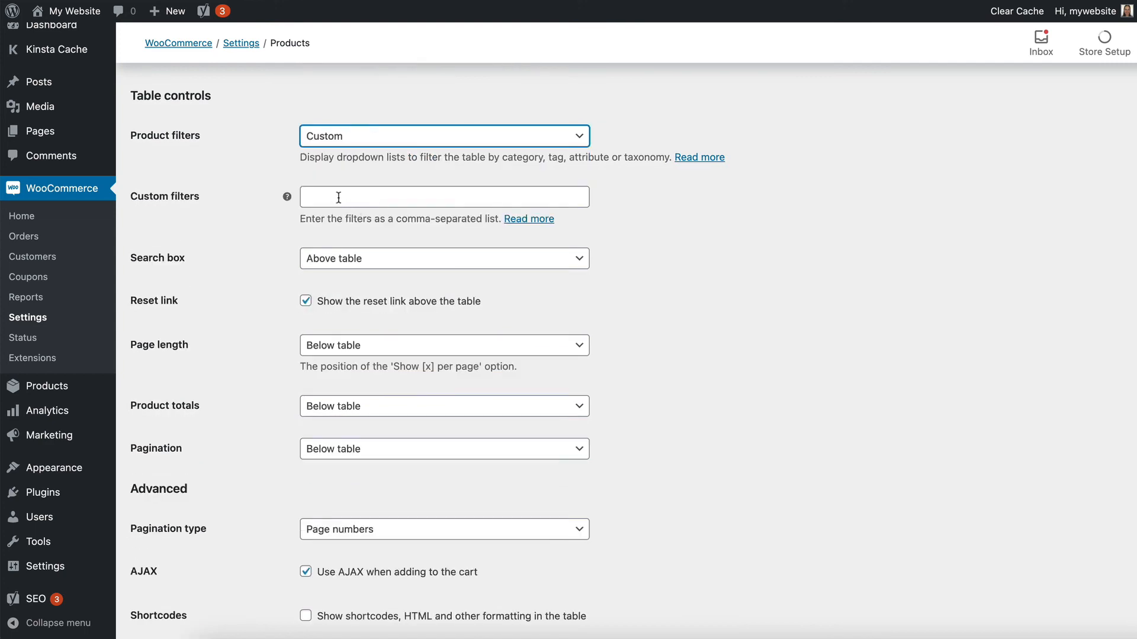
click(335, 198)
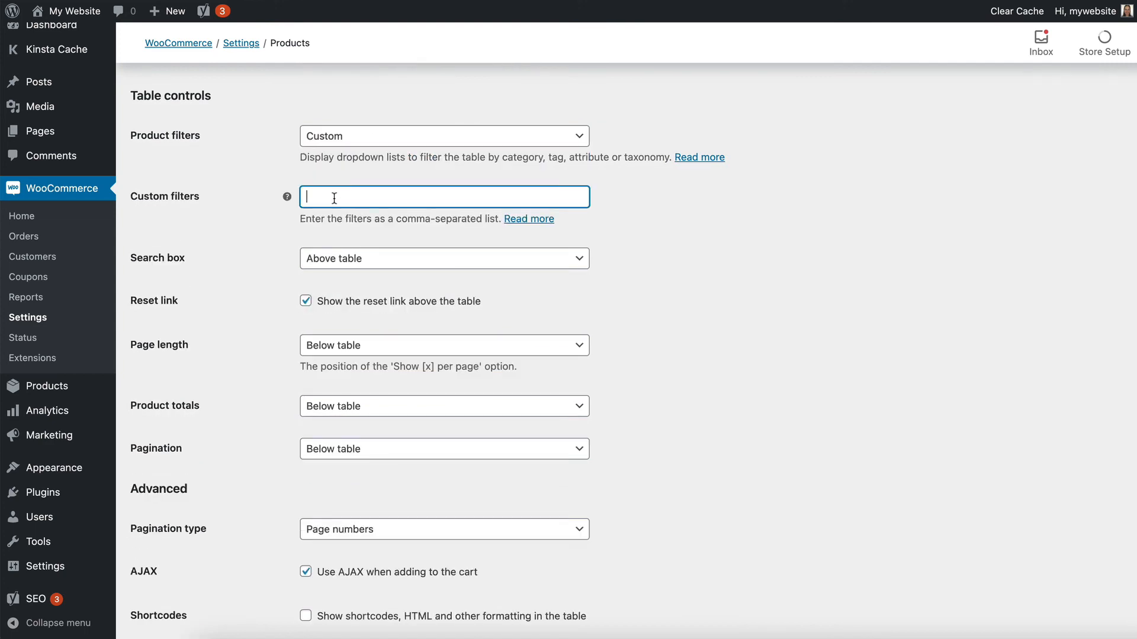
text(categories,tags)
click(351, 218)
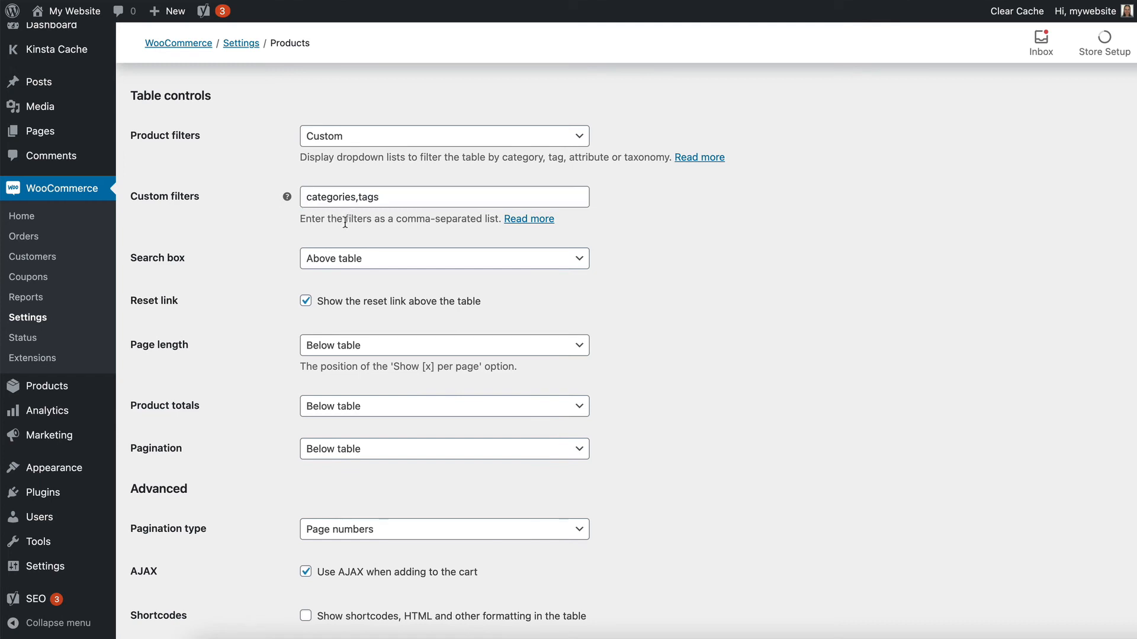
scroll(383, 258, down, 5)
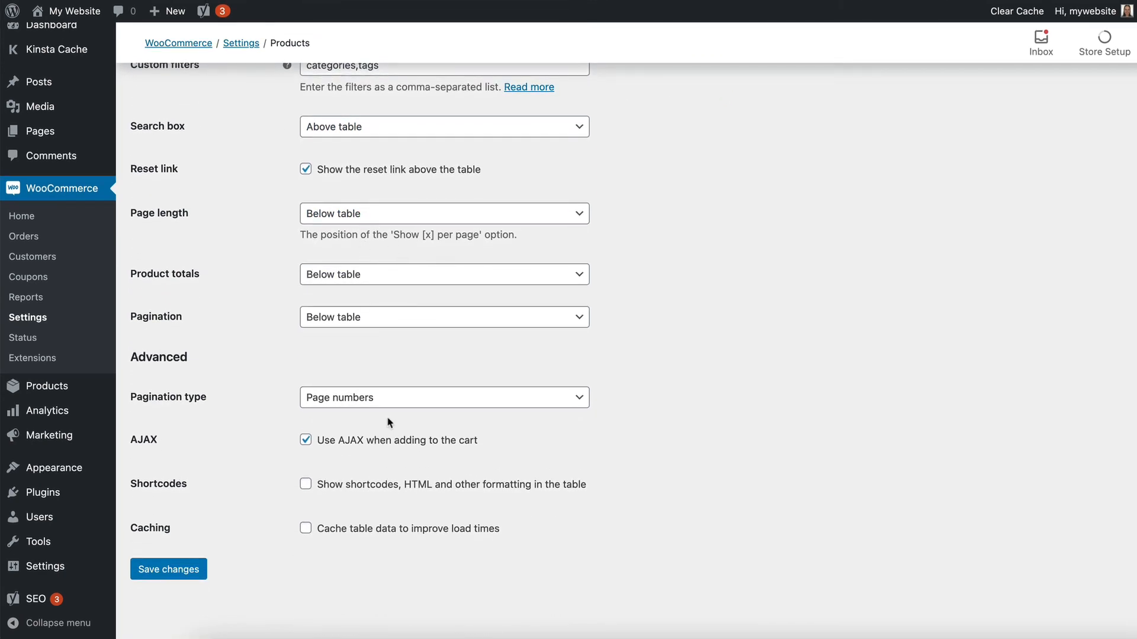
click(167, 572)
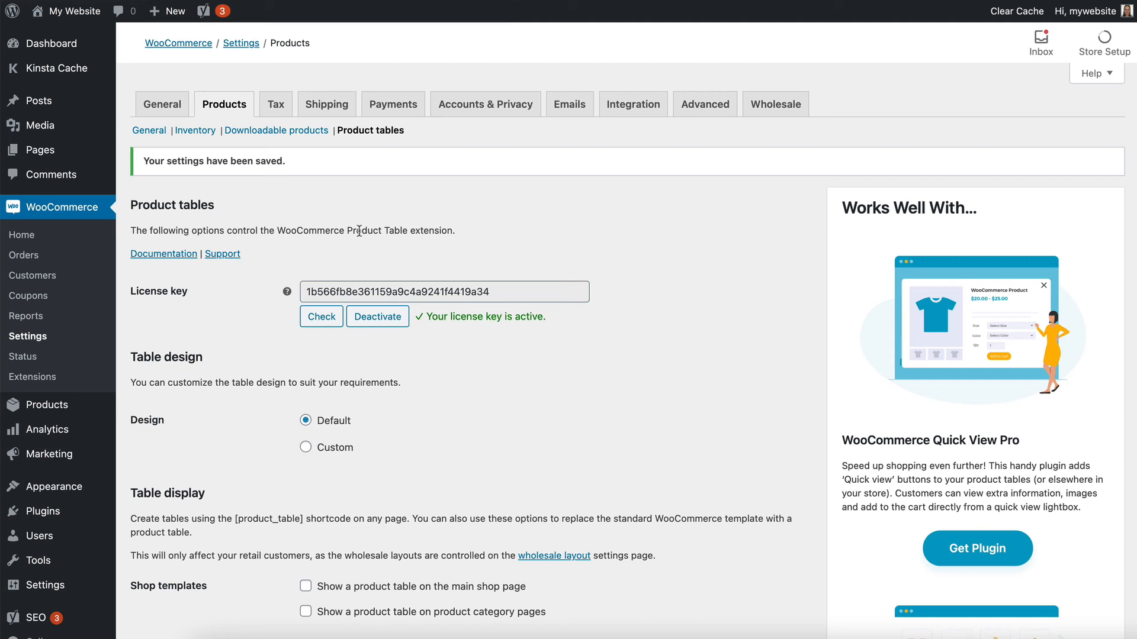
- In the wholesale layout settings, set the store page and the product category and tag pages to Order form layout, and save
click(768, 109)
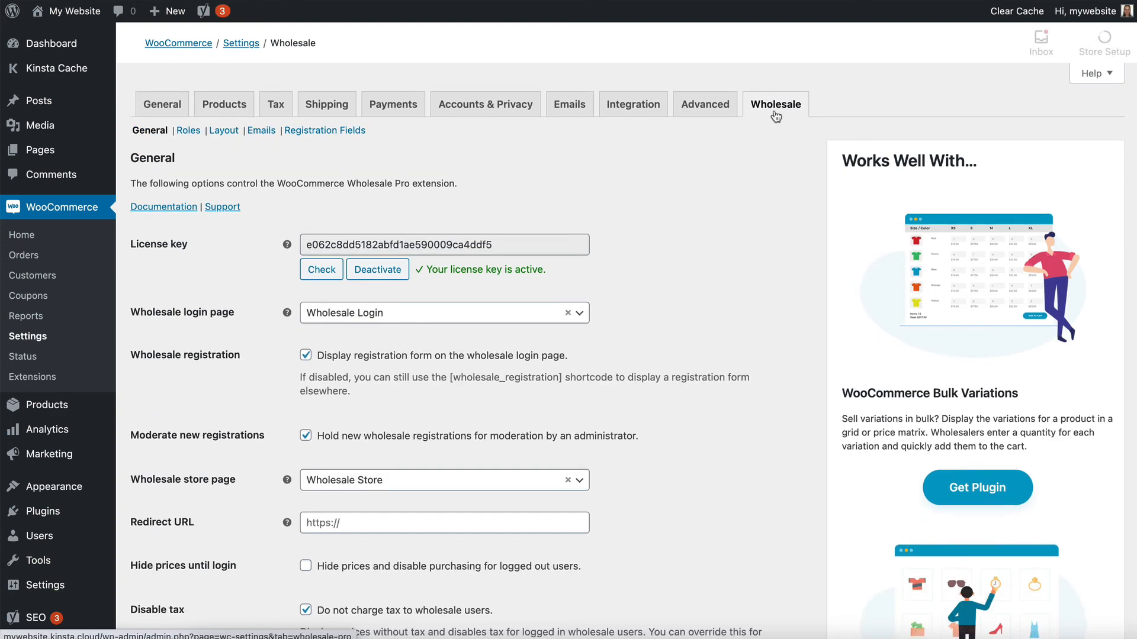
click(231, 133)
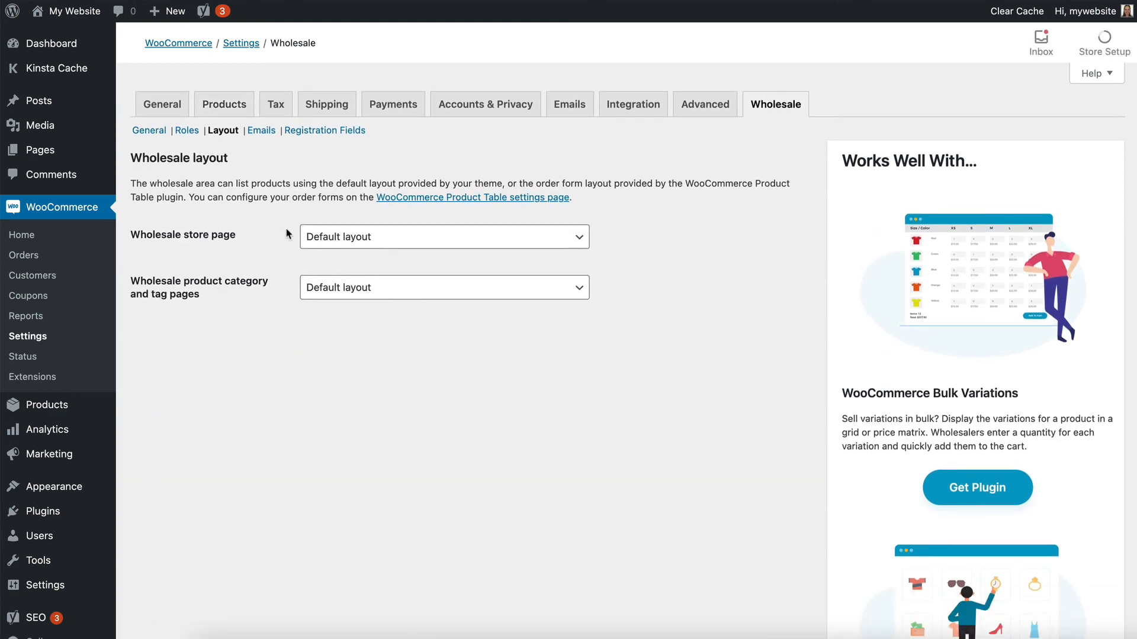
click(396, 244)
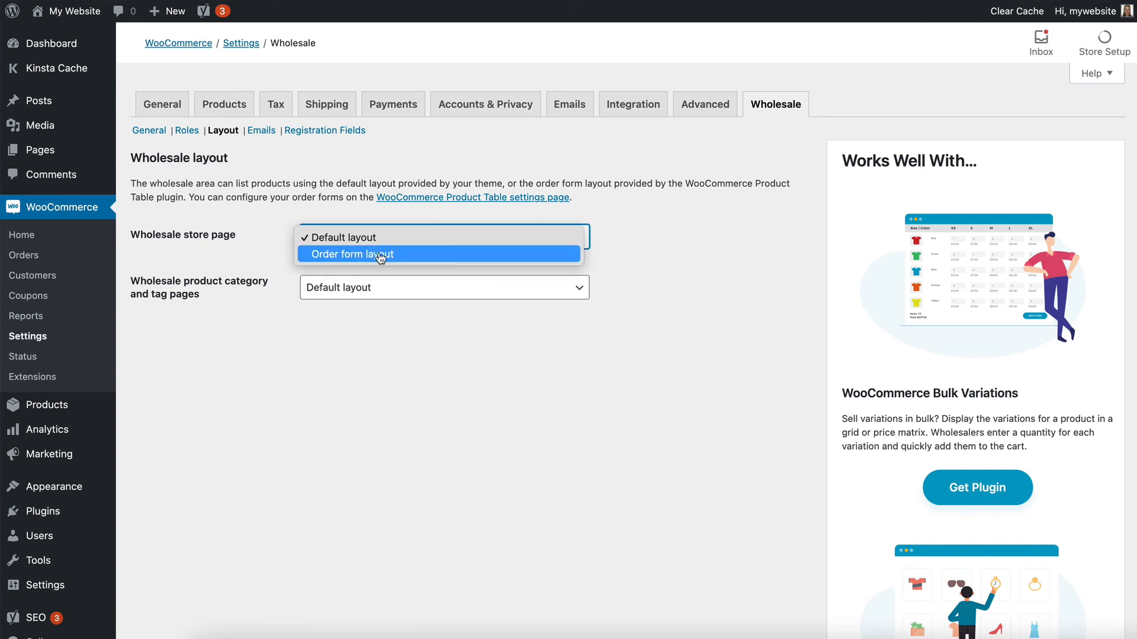
click(380, 257)
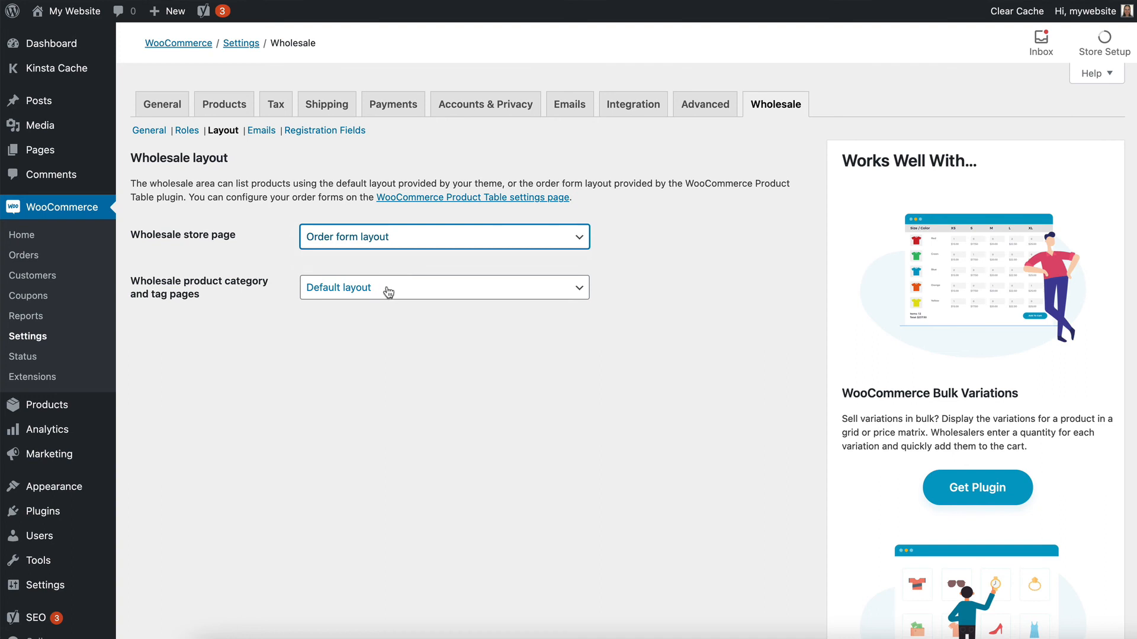
click(389, 293)
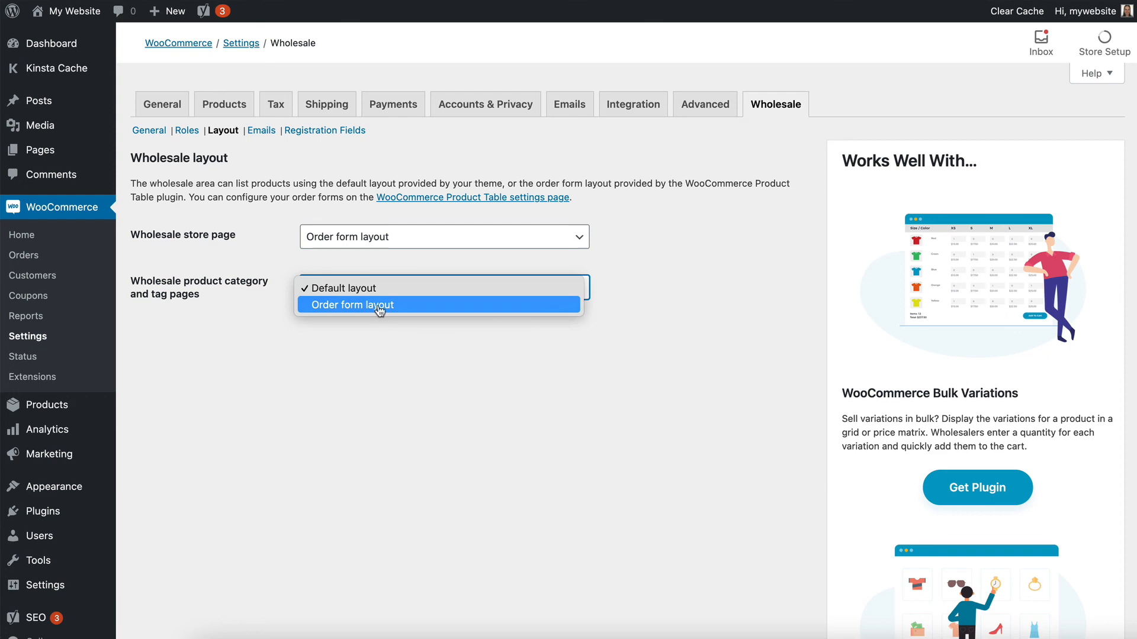
click(380, 306)
scroll(415, 314, down, 5)
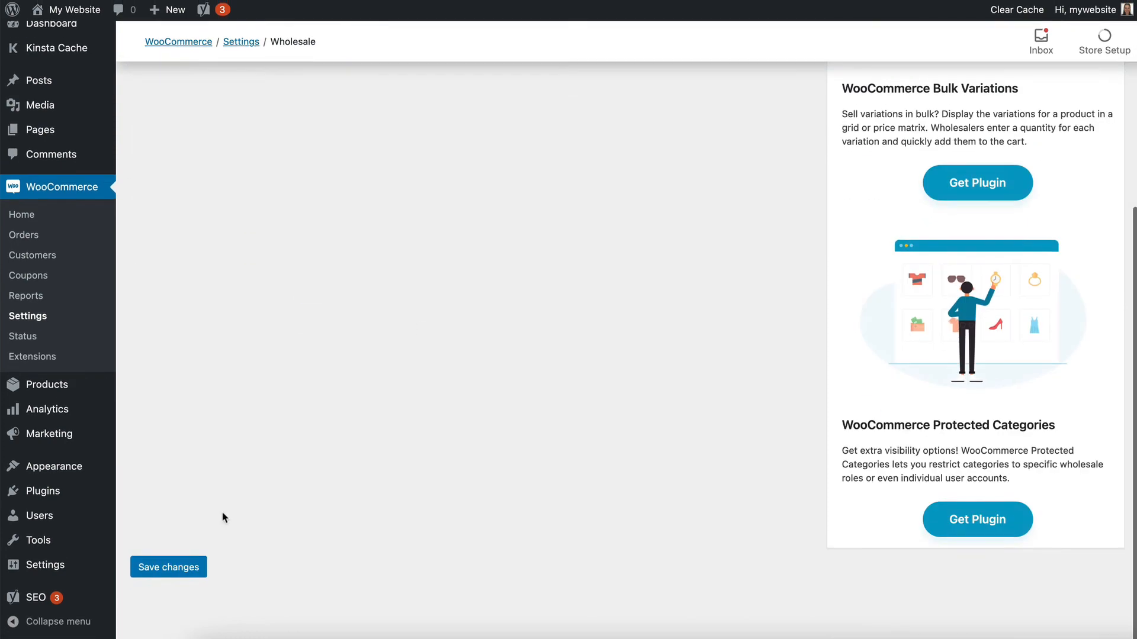
click(165, 573)
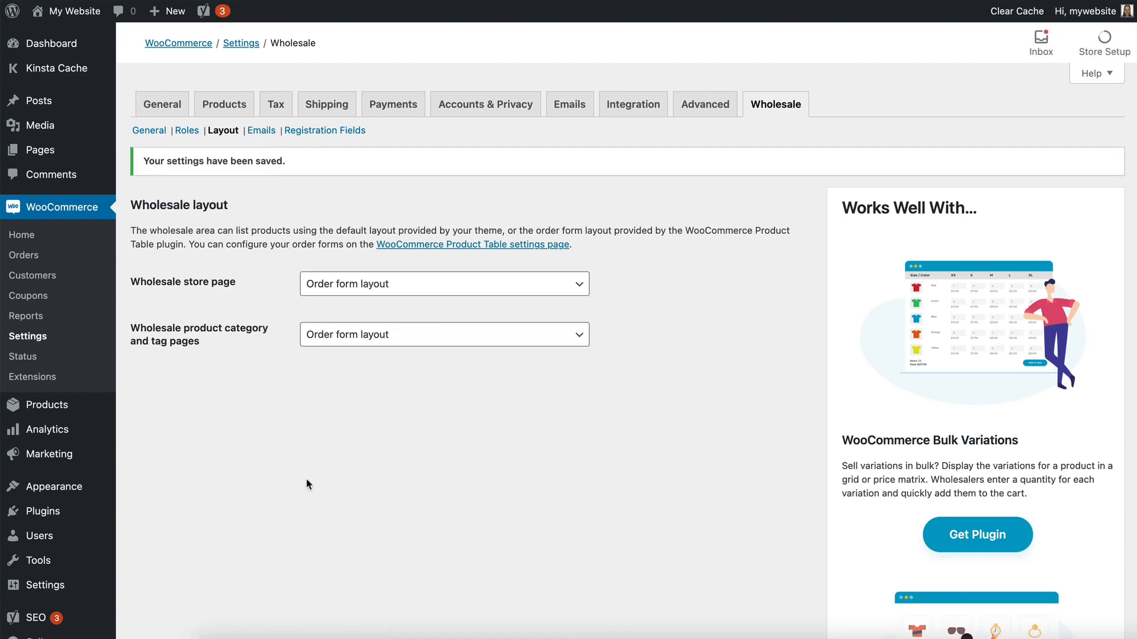
- View the published Wholesale Store page from the site's pages list and look over its order form table
mouse_move(43, 153)
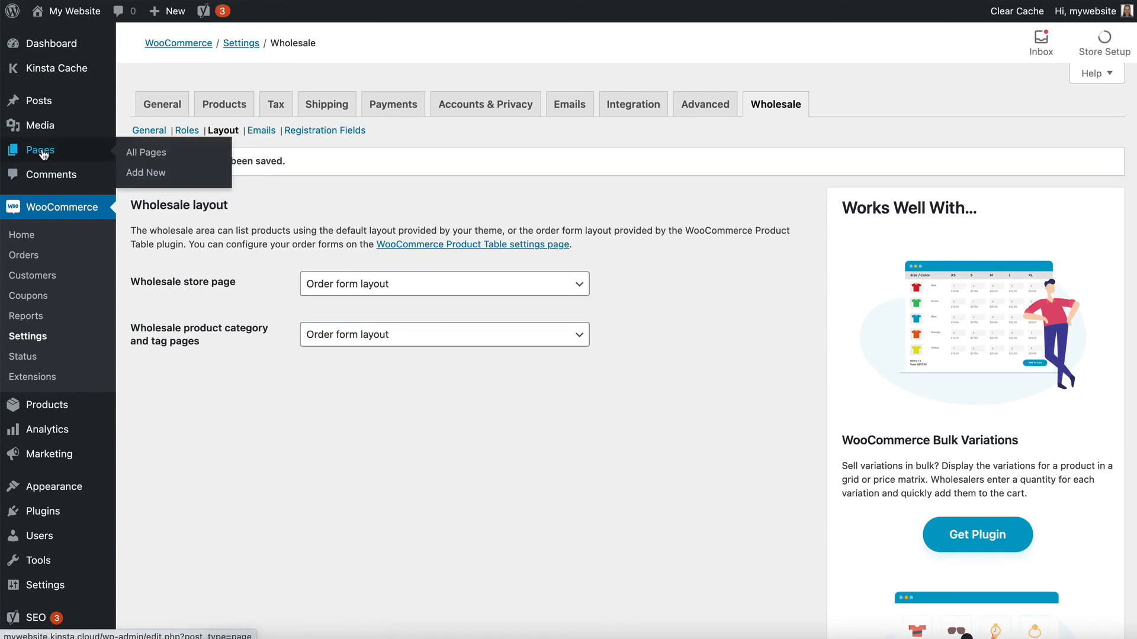
click(82, 163)
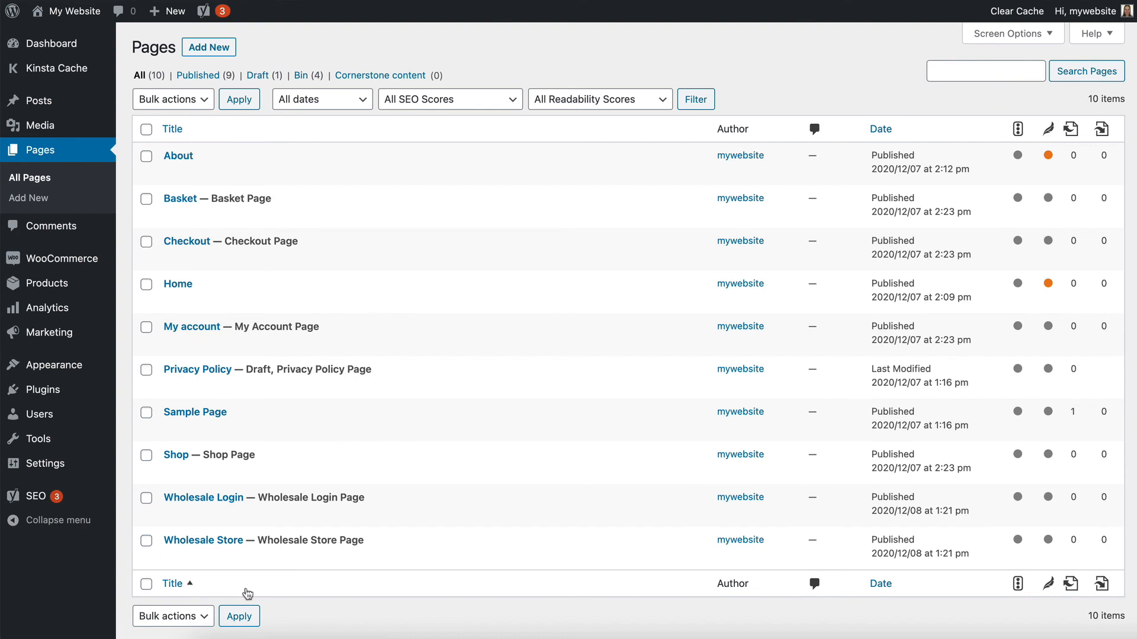
mouse_move(201, 541)
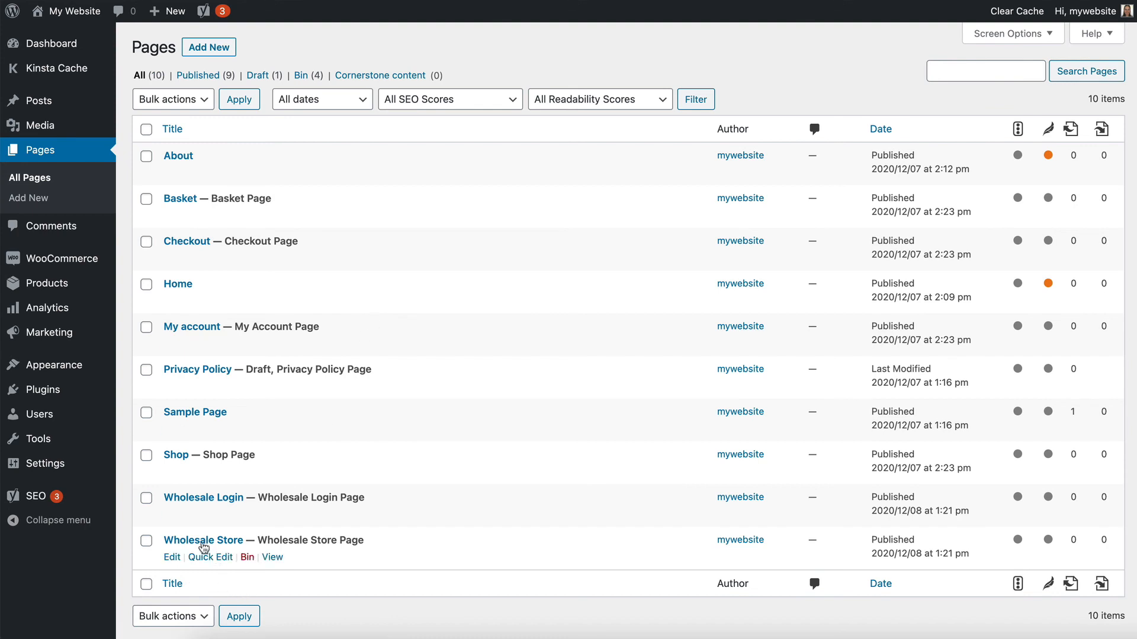
click(273, 559)
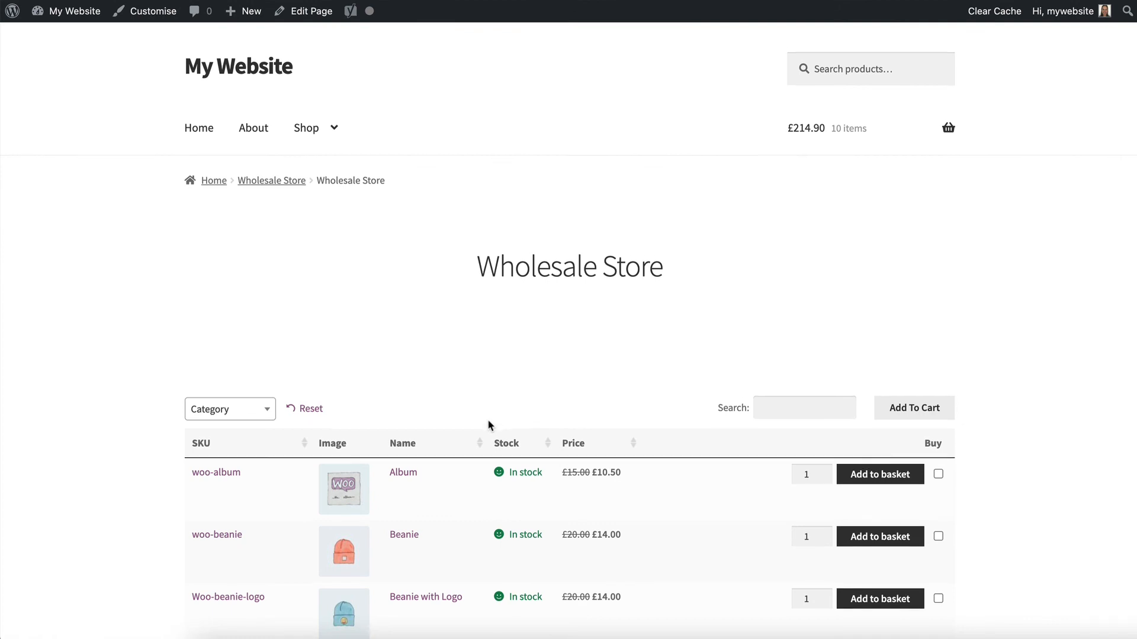
scroll(489, 423, down, 3)
scroll(487, 422, down, 1)
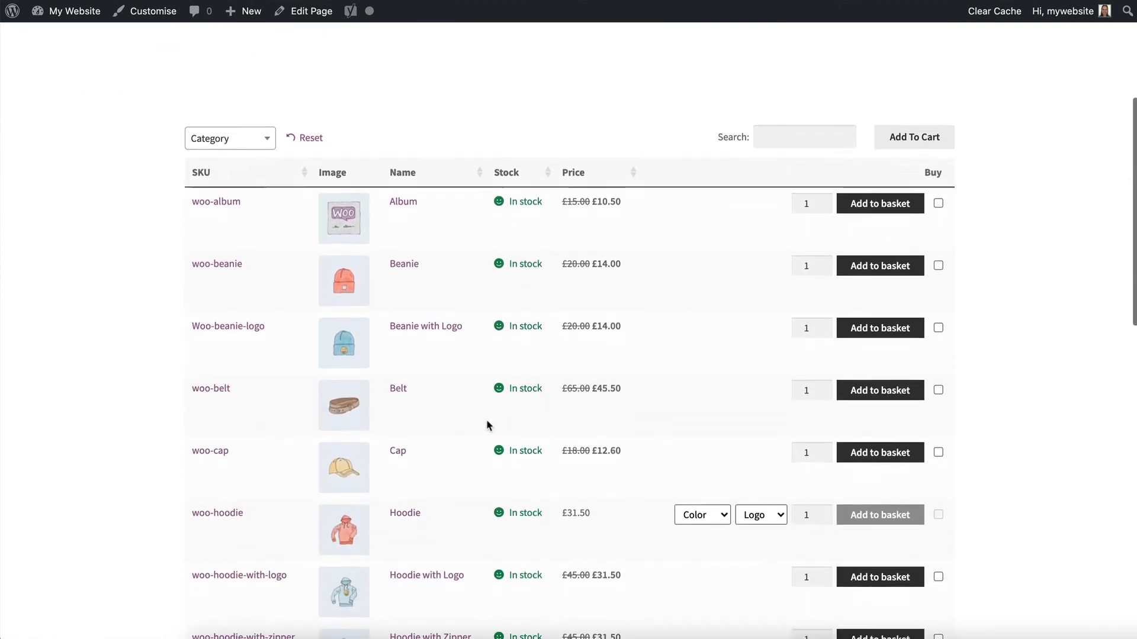
scroll(487, 421, down, 2)
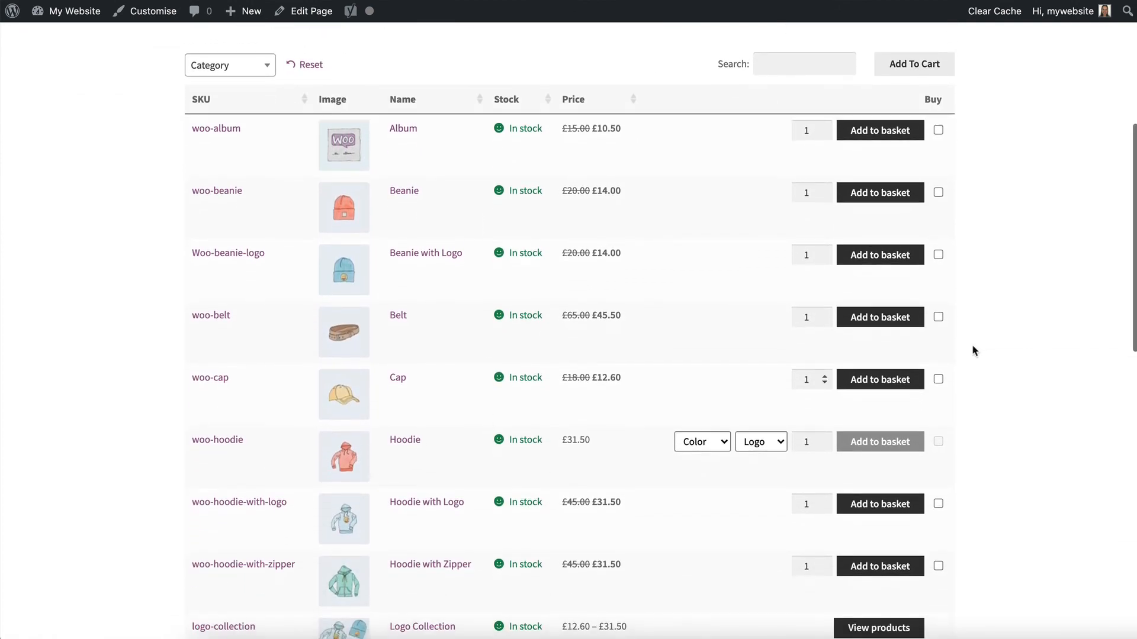
- Select the Album and Beanie products in the order form and set the Beanie quantity to 3
click(938, 130)
click(937, 193)
click(824, 190)
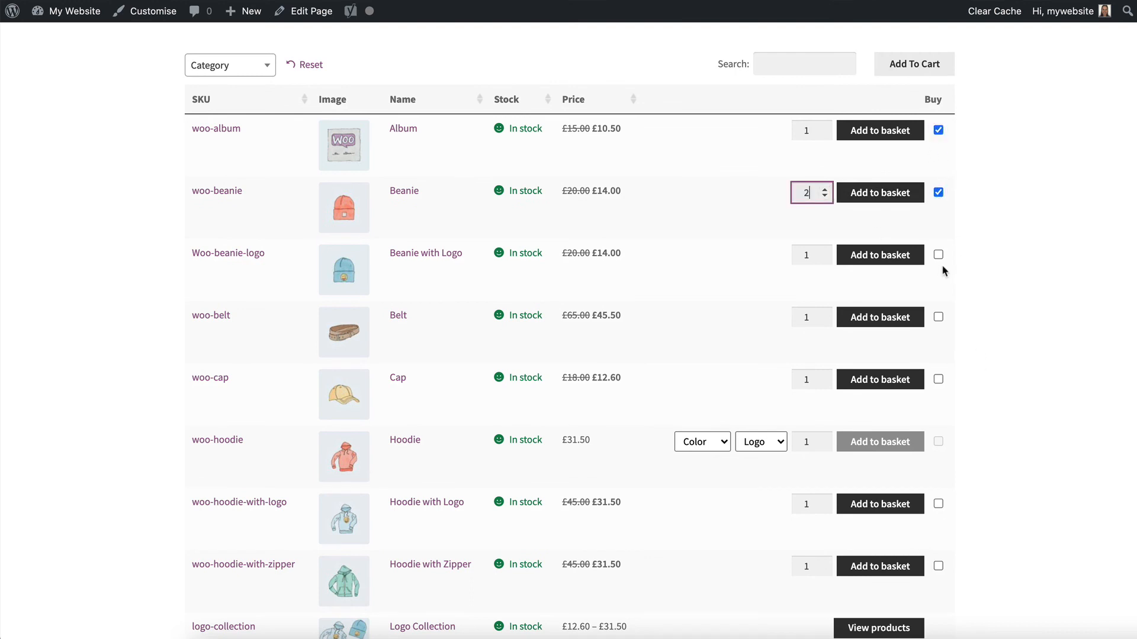
click(824, 189)
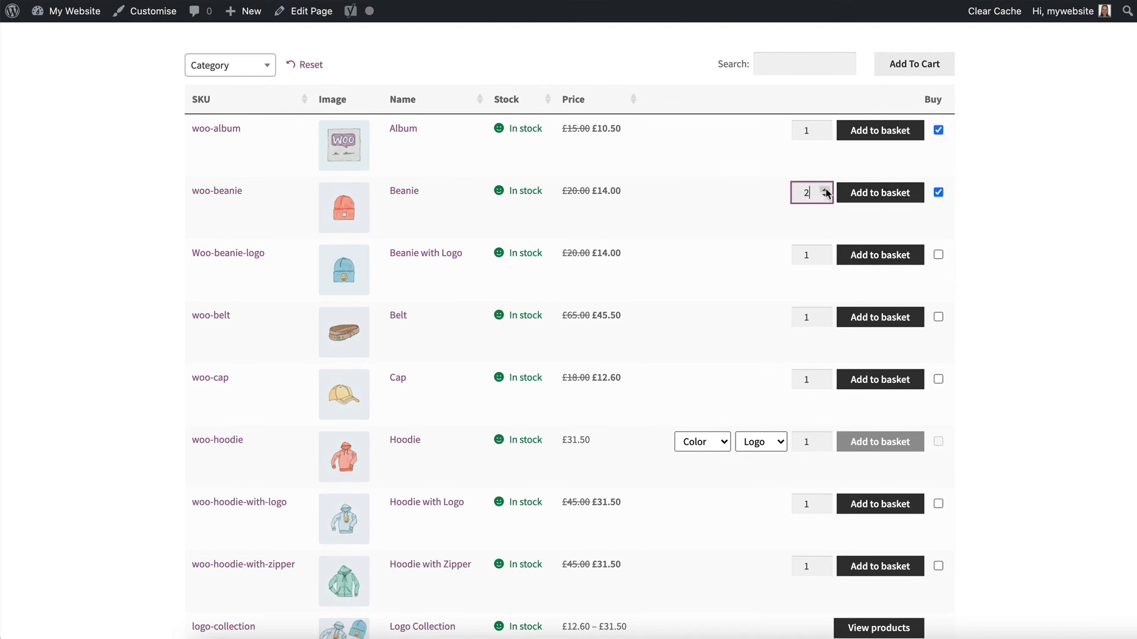
- Choose the Blue color and Yes logo variation for the Hoodie and select it for purchase
click(709, 441)
click(695, 459)
click(761, 442)
click(754, 459)
click(938, 441)
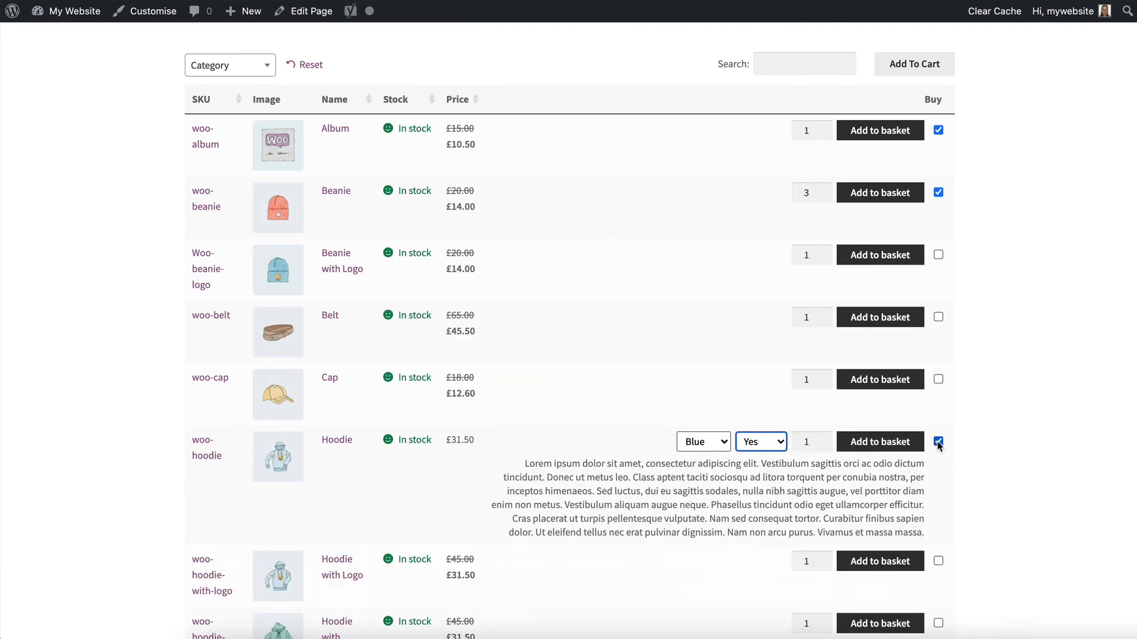
- Add all the selected products to the cart together and view the cart
scroll(938, 456, down, 12)
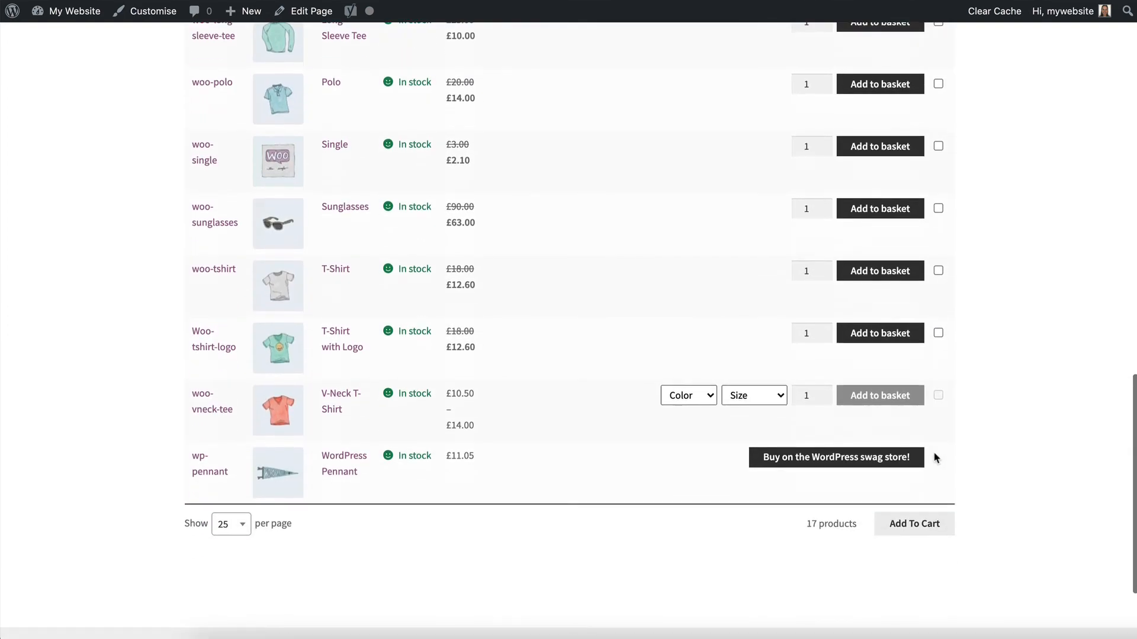
click(916, 515)
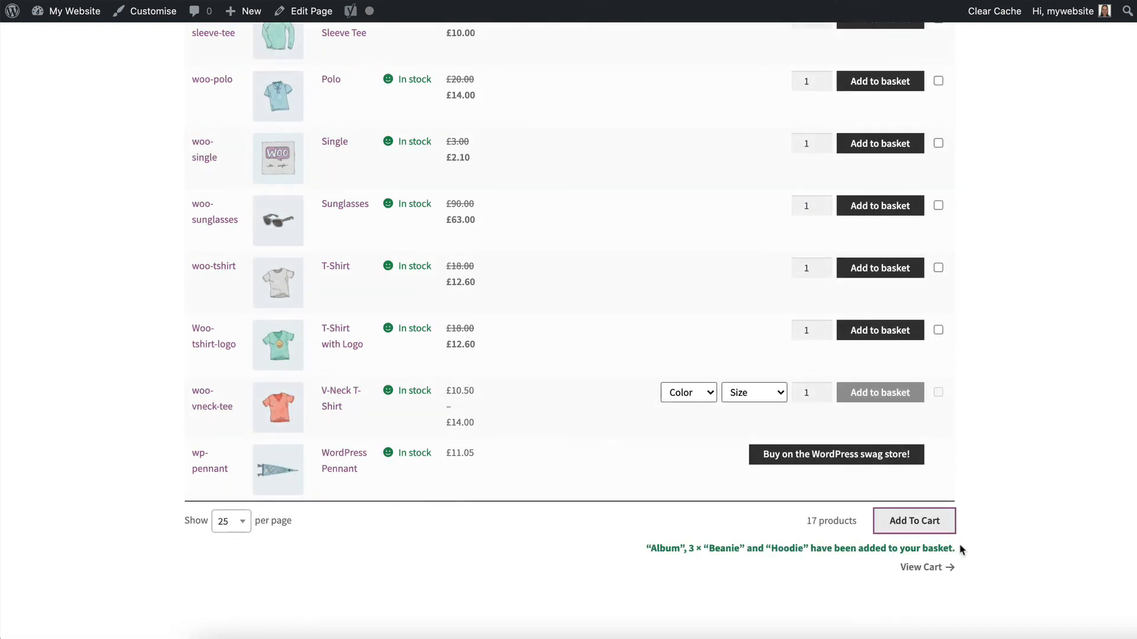
click(923, 567)
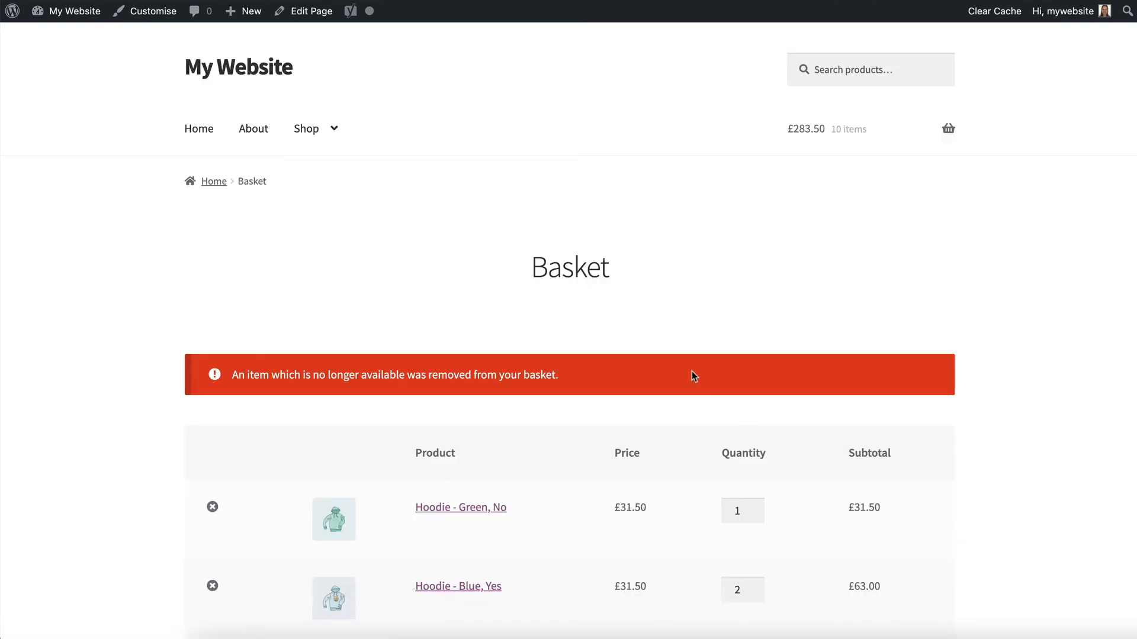
- Review the basket's items and totals and proceed to checkout
scroll(692, 375, down, 5)
scroll(693, 375, down, 3)
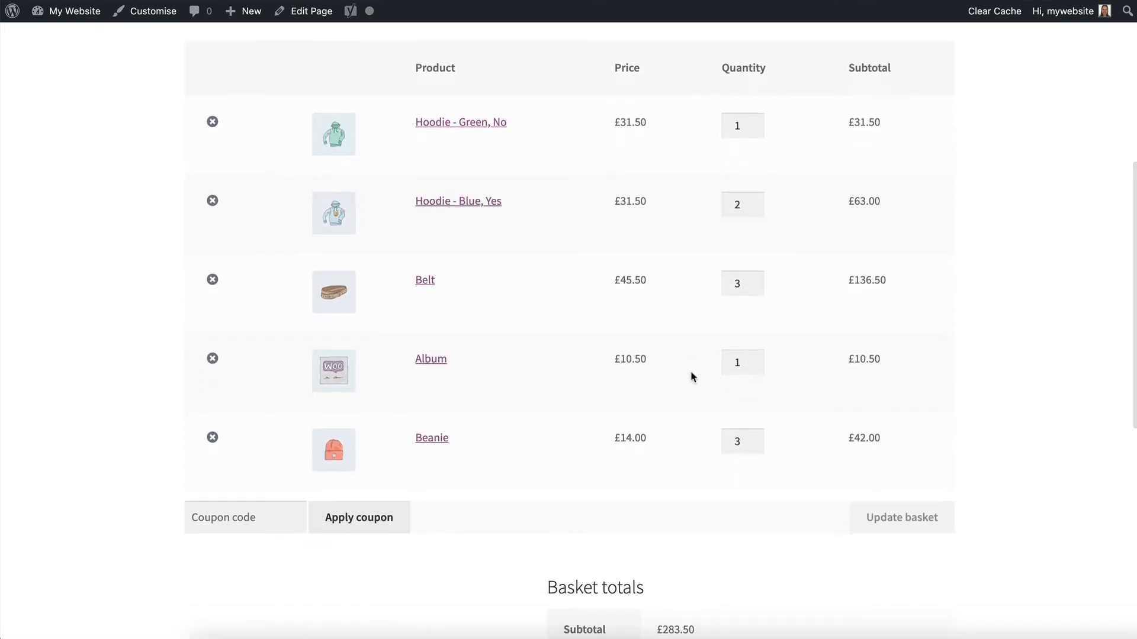
scroll(692, 373, down, 4)
scroll(693, 377, down, 4)
click(759, 539)
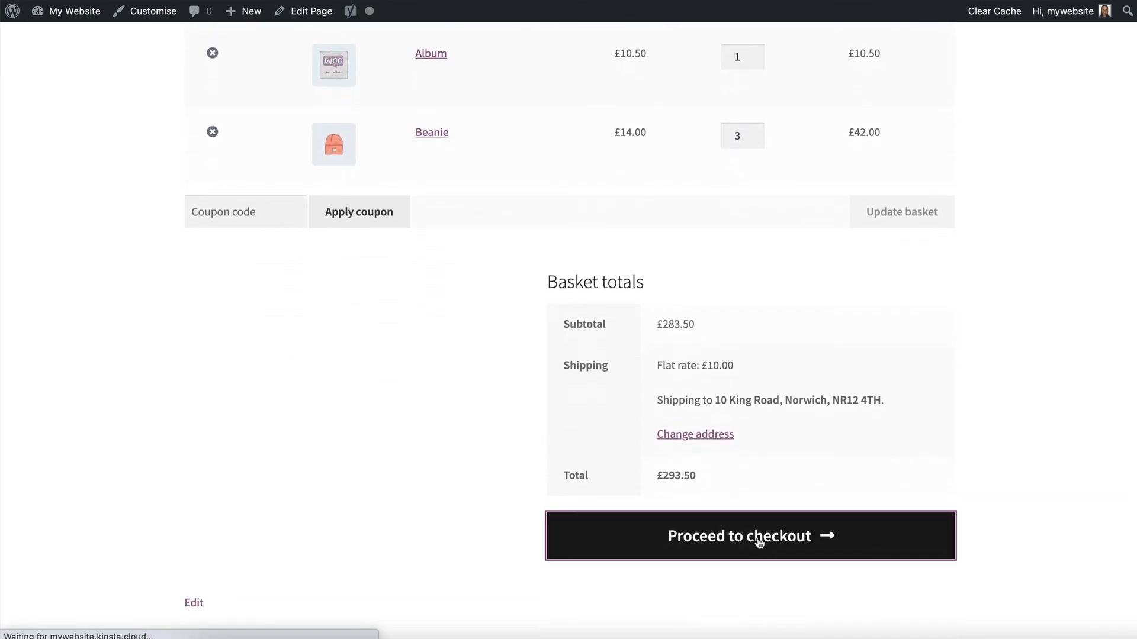